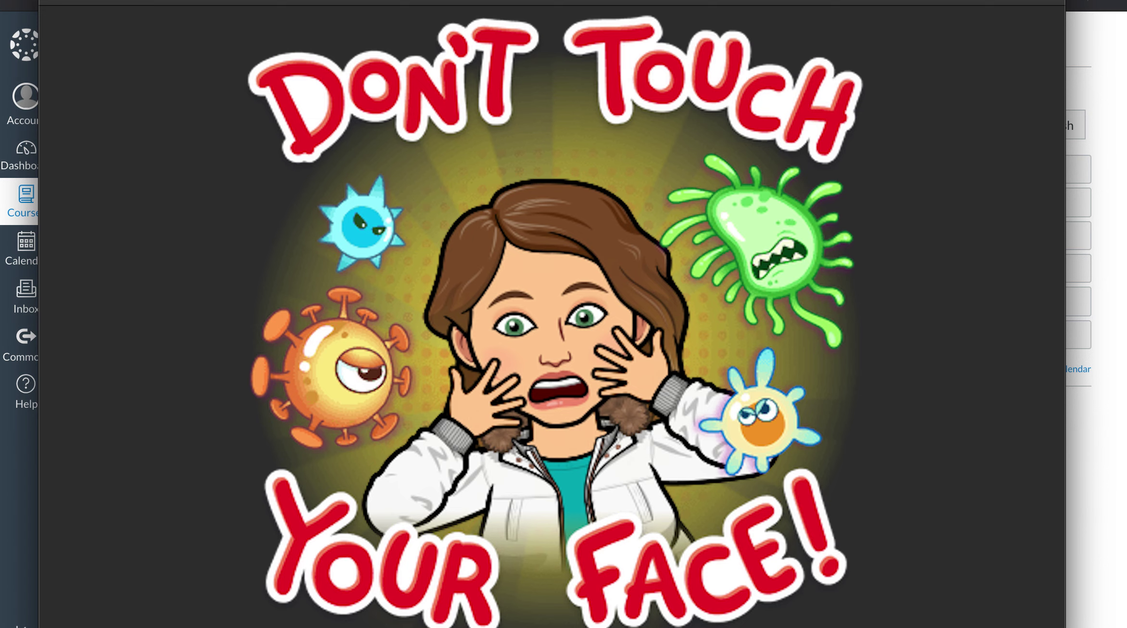
- Close the picture covering the course page and add a new discussion topic named "Math" to the March 23-27 module
left_click(48, 1)
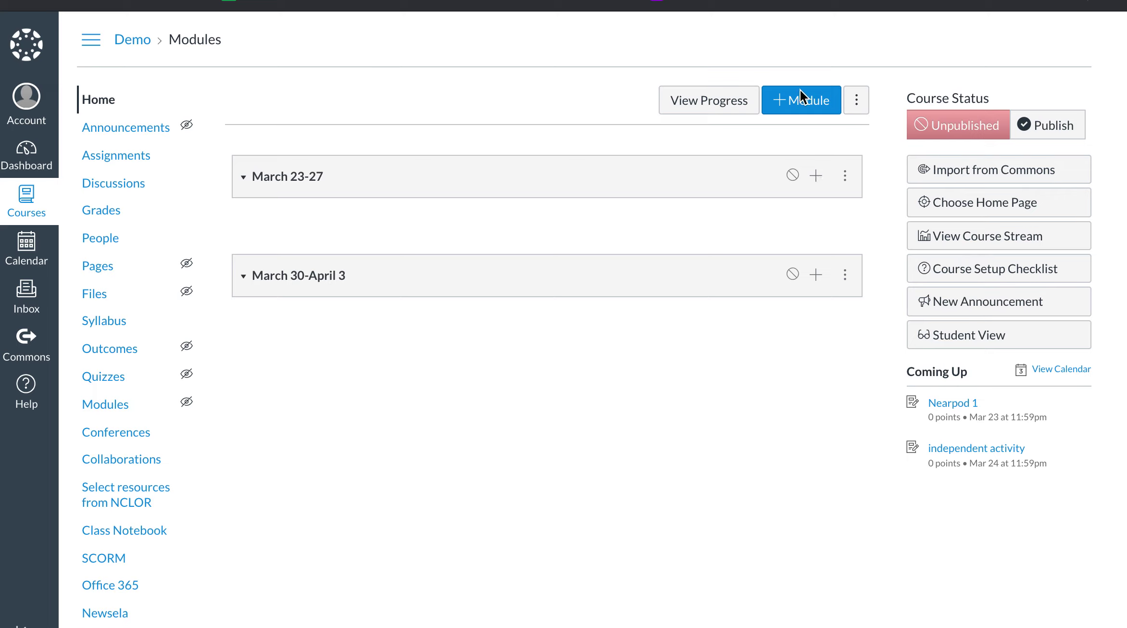
left_click(817, 175)
left_click(426, 208)
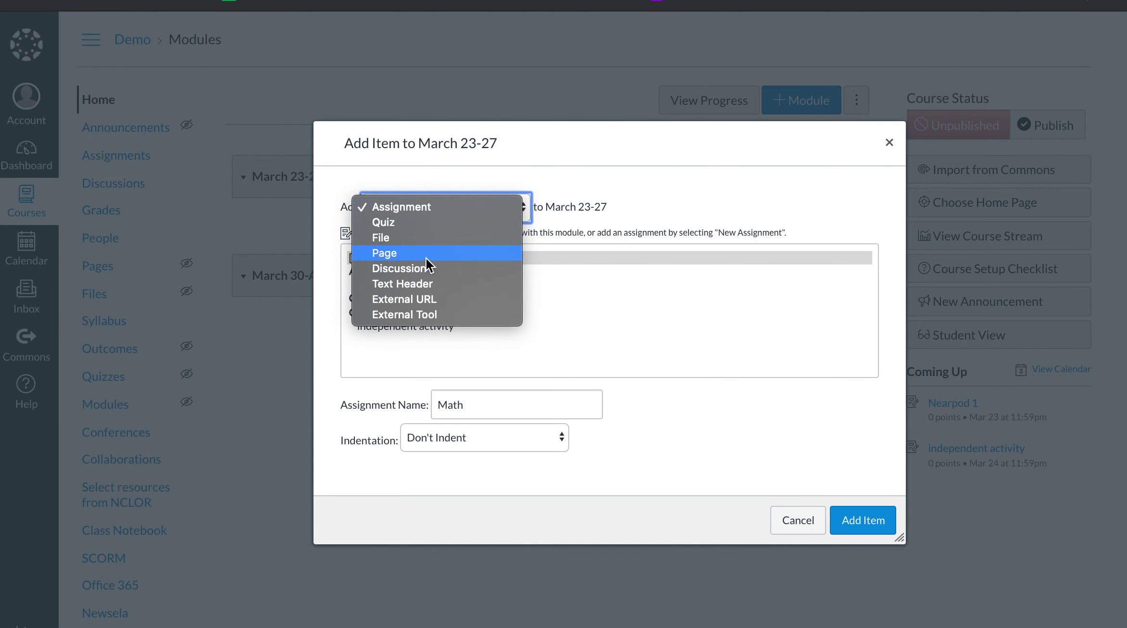
left_click(428, 265)
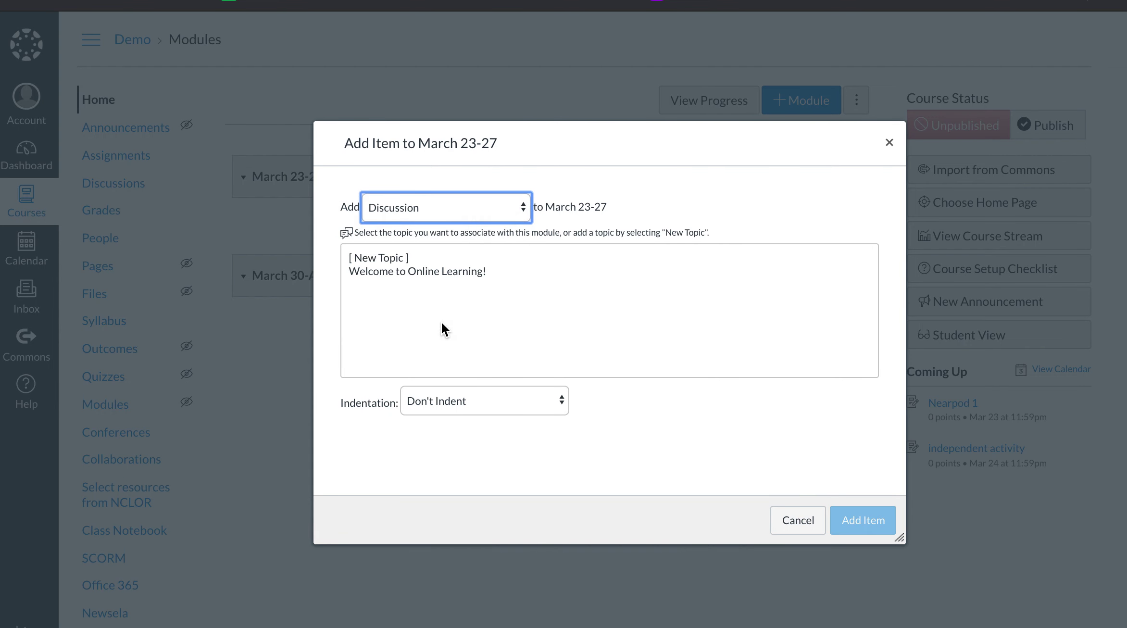
left_click(393, 257)
left_click(445, 405)
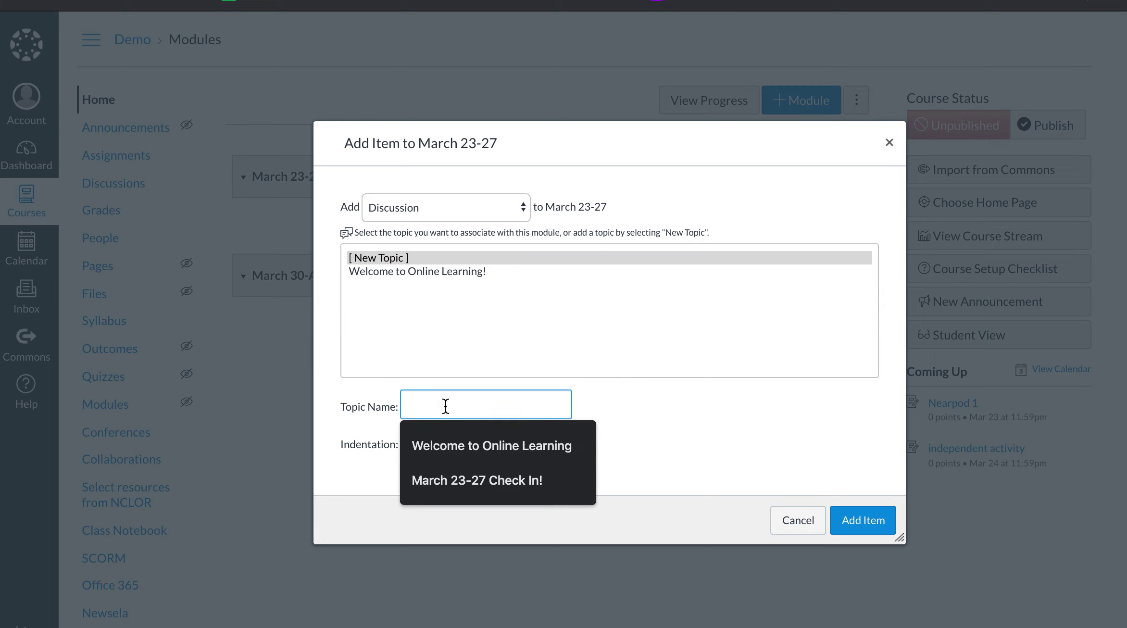
type("M")
key("BackSpace")
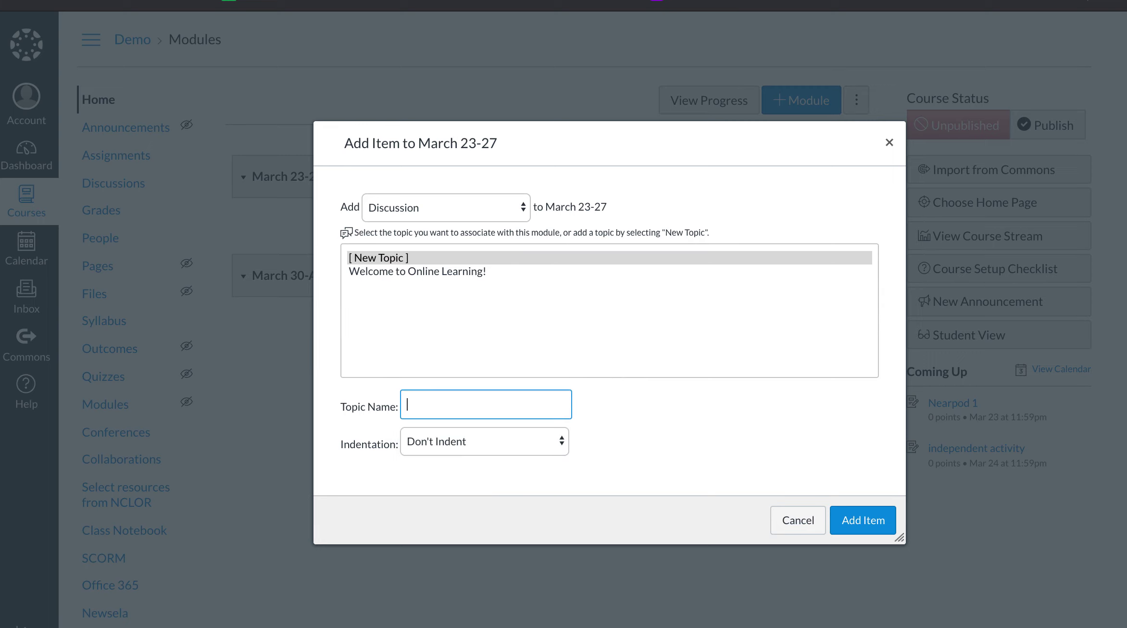
type("Math")
left_click(849, 519)
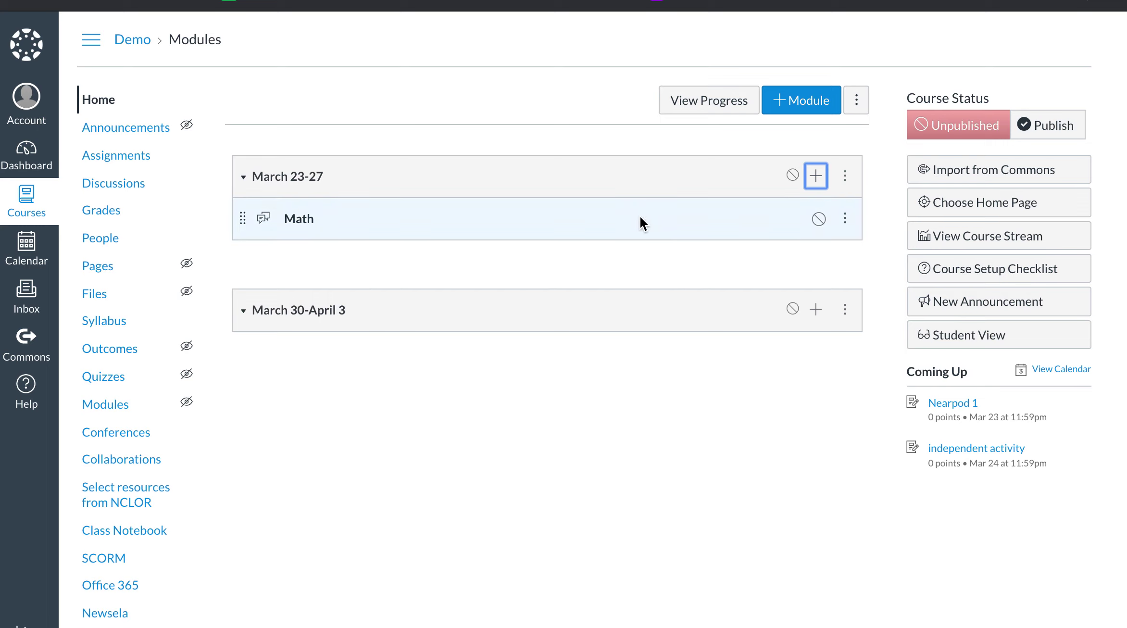
- Open the Math discussion for editing and enter "Unit 1" and "Direct Video" on separate lines of its body
left_click(299, 218)
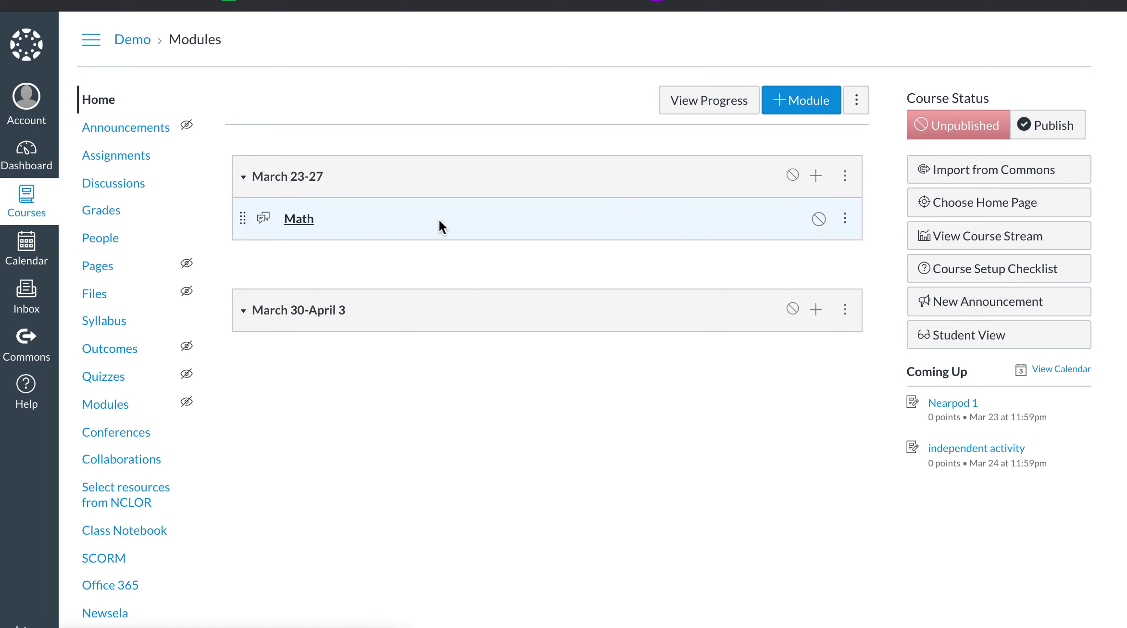
left_click(799, 111)
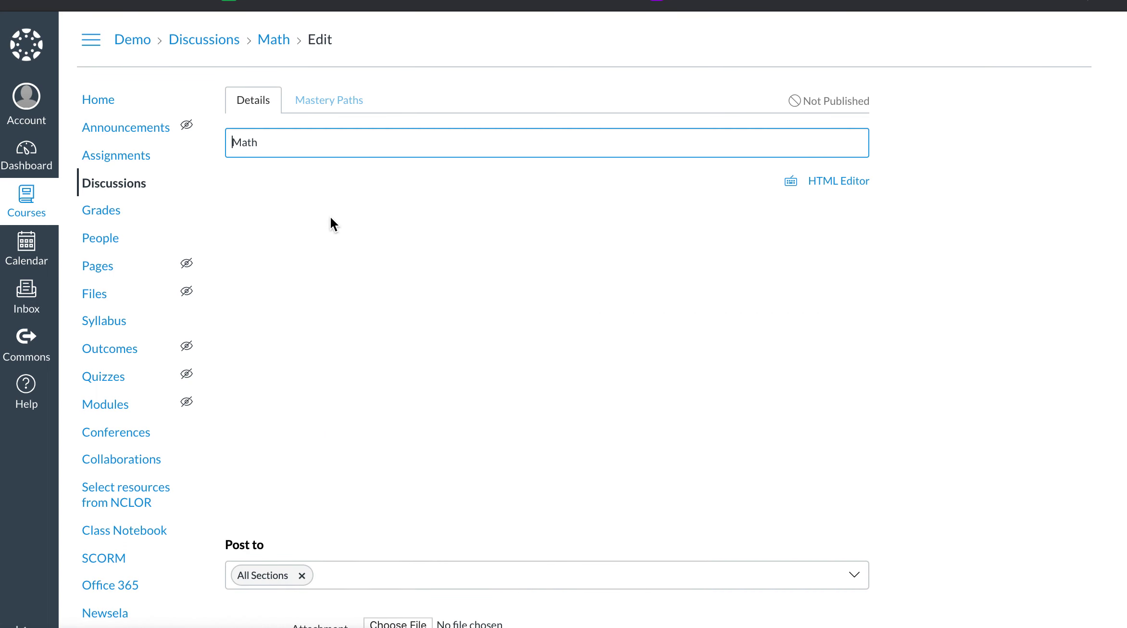
left_click(327, 283)
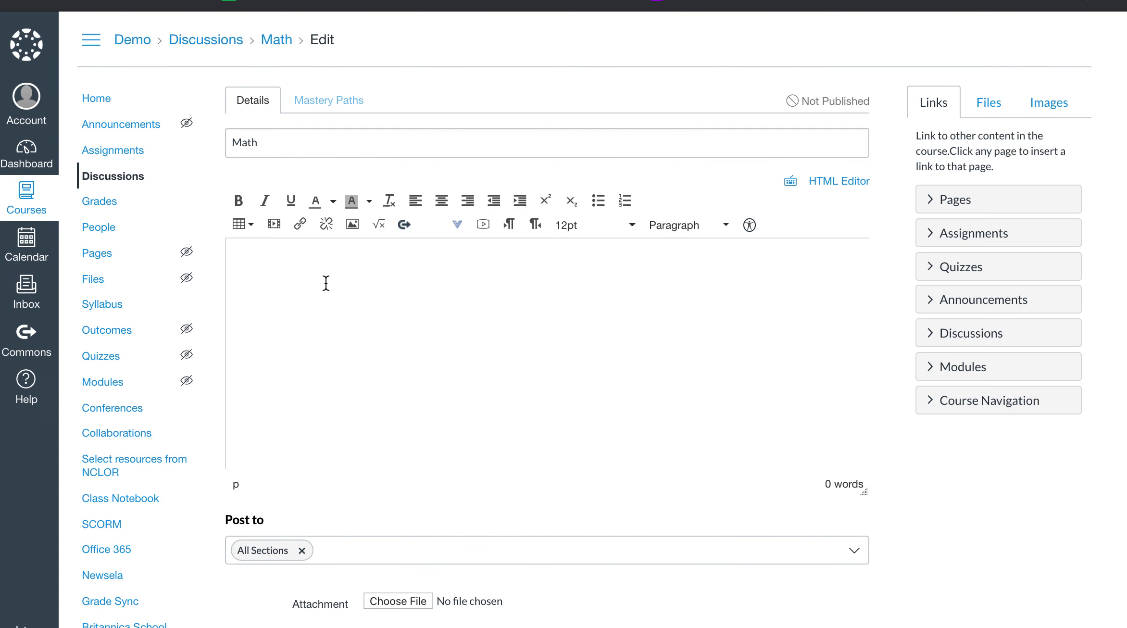
type("Unit 1 ")
type("Direct Vid")
type("eo")
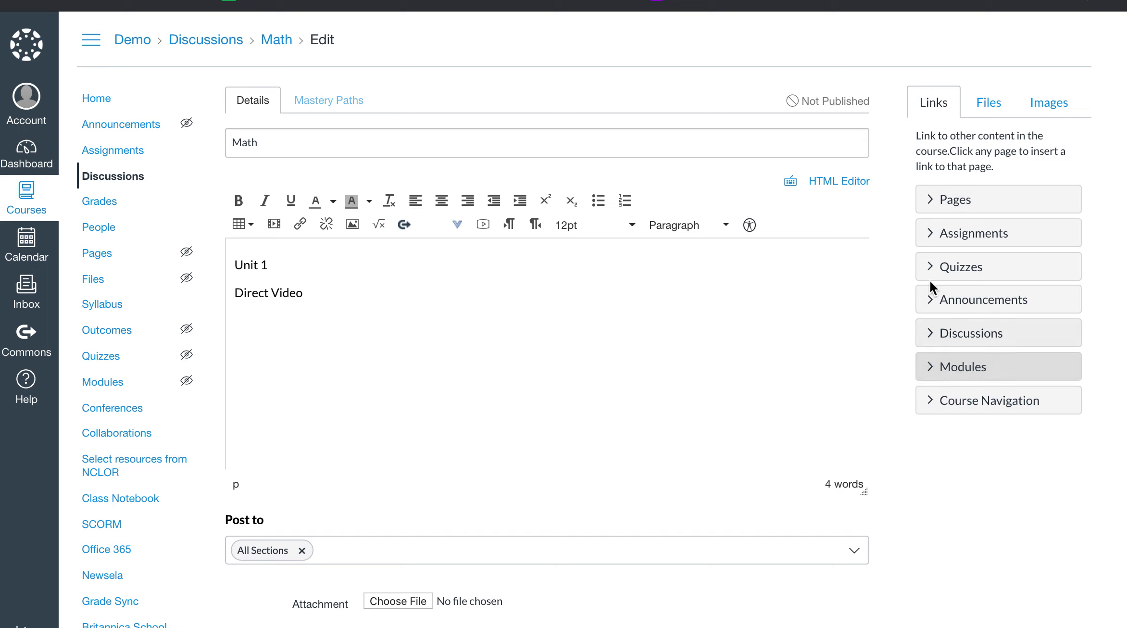
left_click(934, 236)
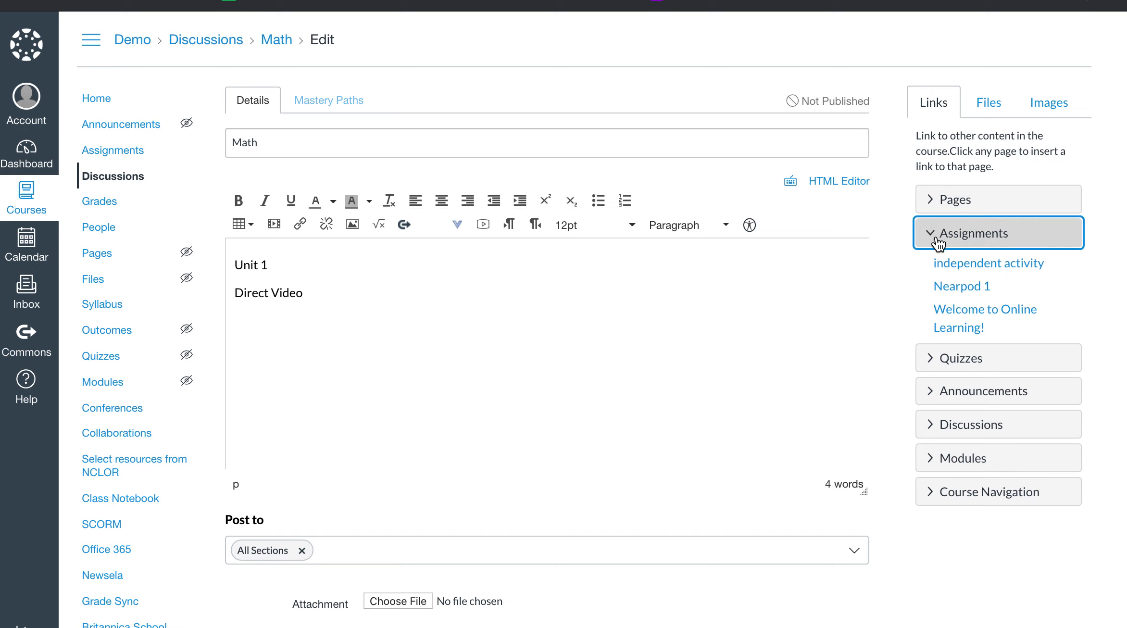
left_click(957, 264)
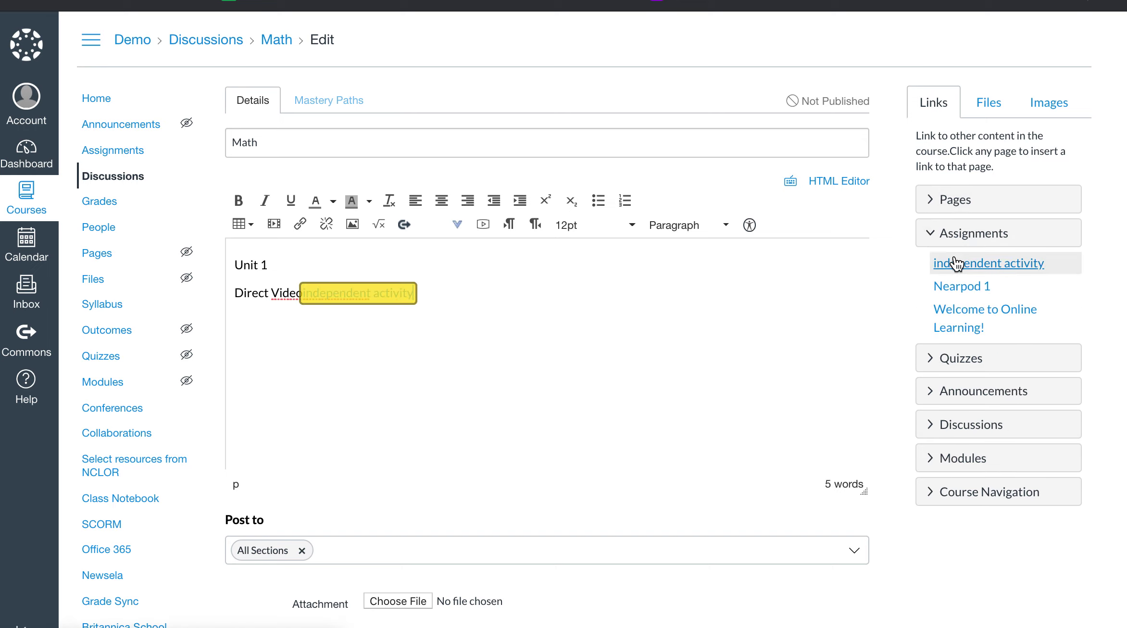
left_click(447, 291)
key("BackSpace")
key("BackSpace")
key("BackSpace")
key("BackSpace")
key("BackSpace")
key("BackSpace")
key("BackSpace")
key("BackSpace")
key("BackSpace")
key("BackSpace")
key("BackSpace")
key("BackSpace")
key("BackSpace")
key("BackSpace")
key("BackSpace")
key("BackSpace")
key("BackSpace")
key("BackSpace")
key("BackSpace")
key("BackSpace")
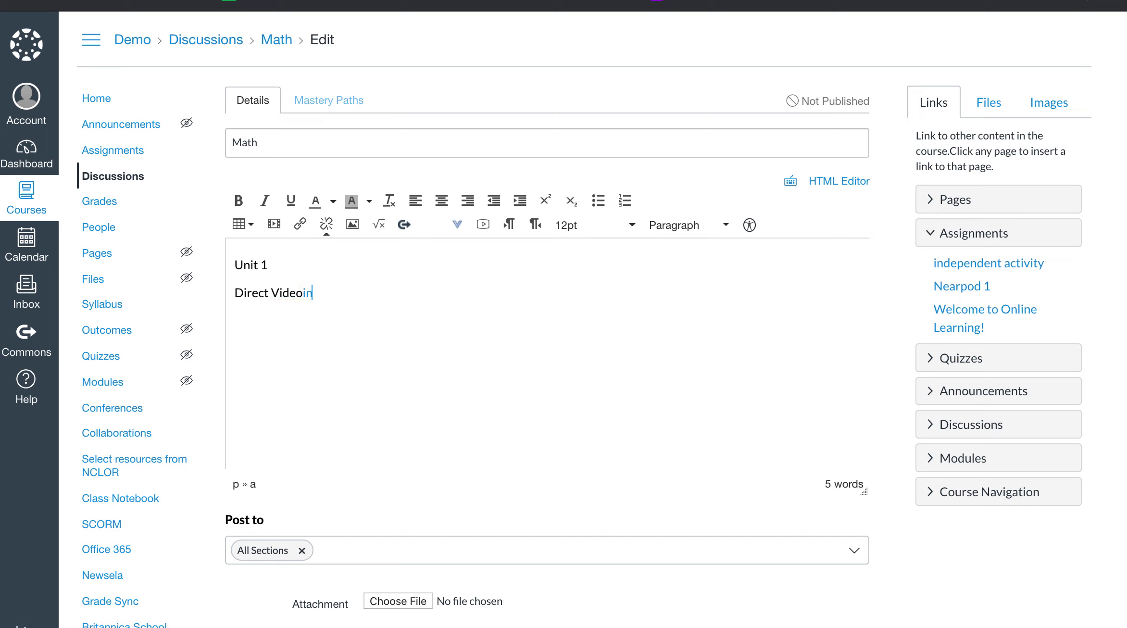
- Insert a link to the Nearpod 1 assignment after "Direct Video" and a link to independent activity on the next line
left_click(957, 292)
key("Return")
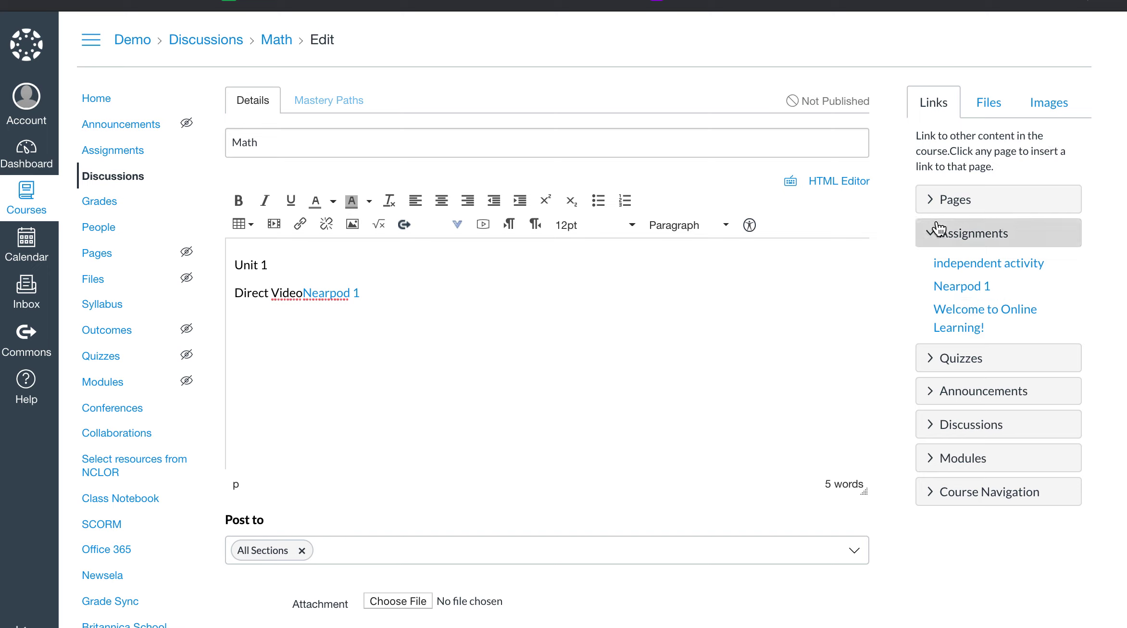
left_click(981, 263)
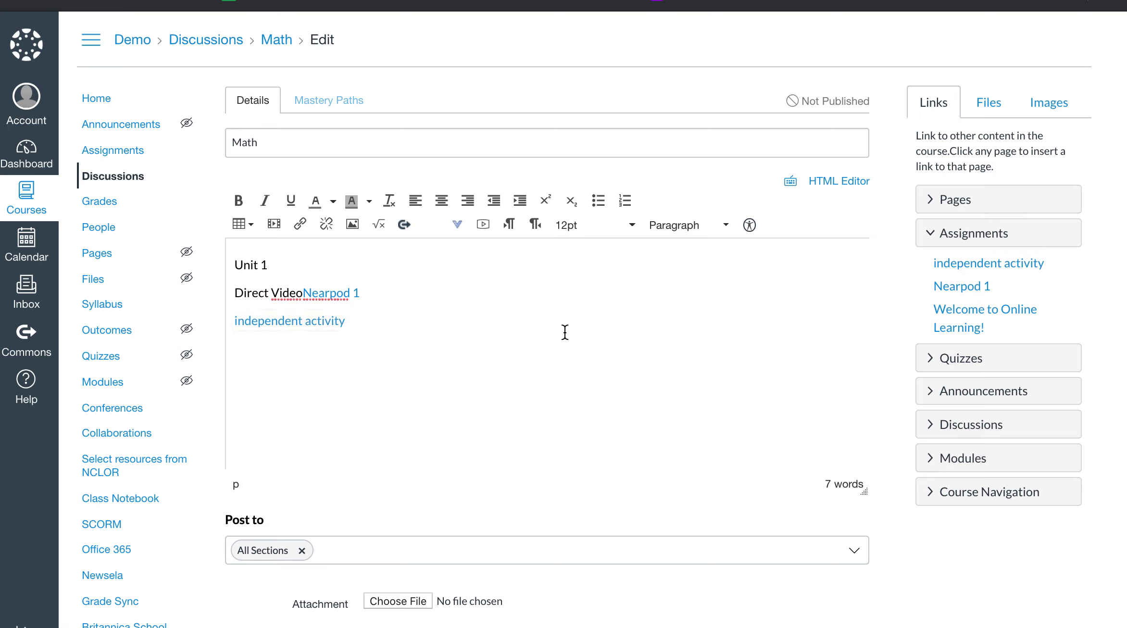
- Add the line "Assessment or quiz" below the assignment links and save the discussion without publishing it
left_click(387, 361)
type("Assessment or quiz")
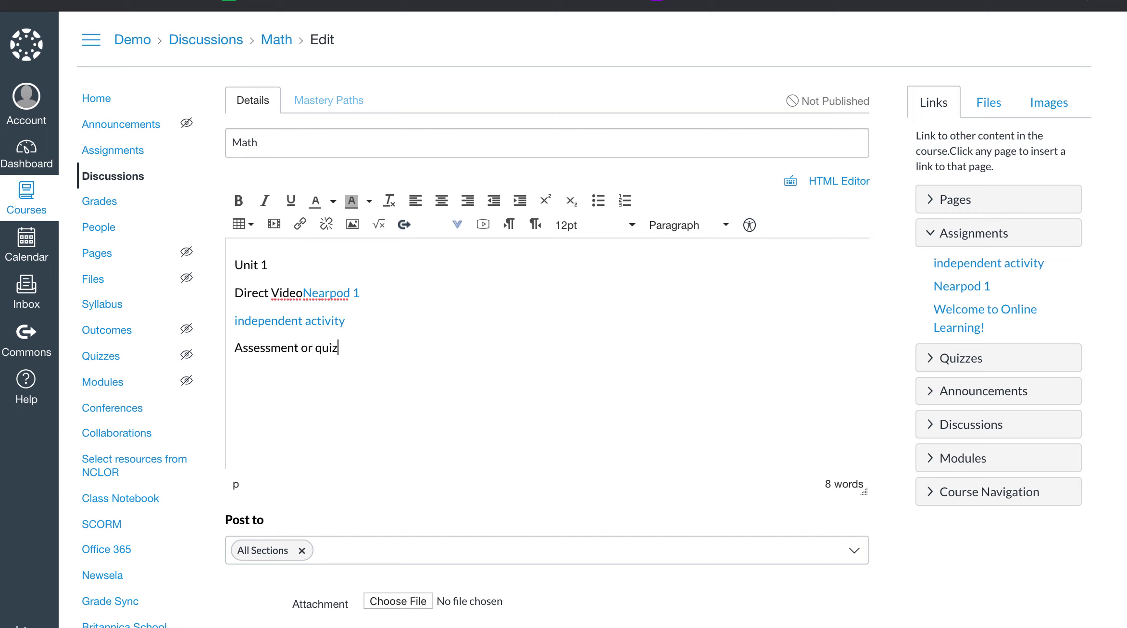
left_click(936, 371)
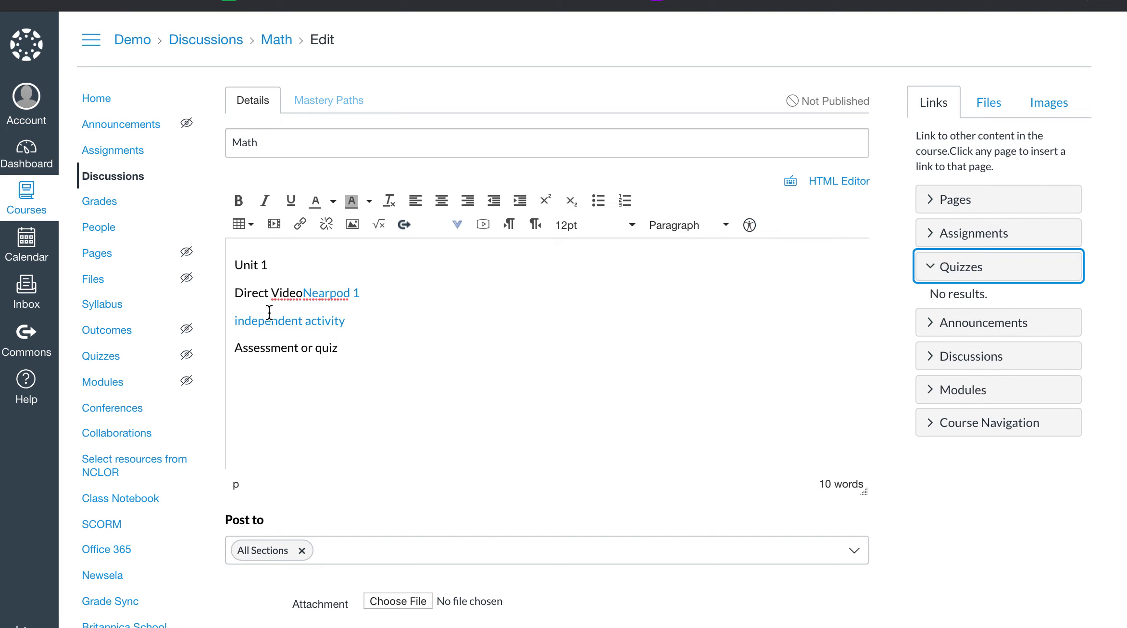
double_click(283, 345)
left_click(520, 384)
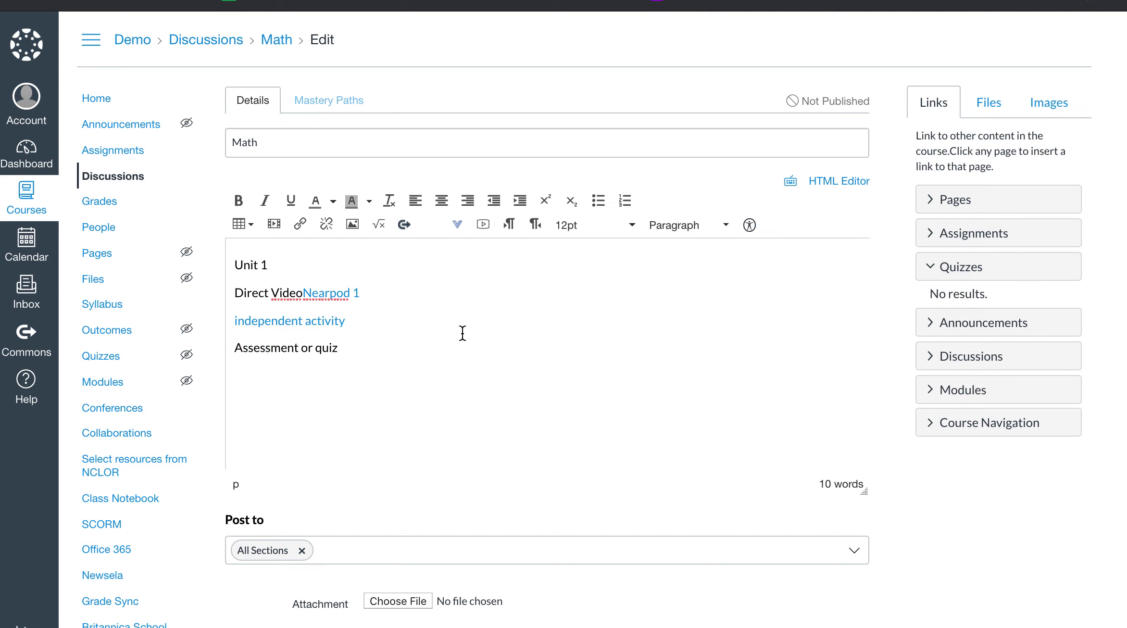
scroll(537, 471, "down", 8)
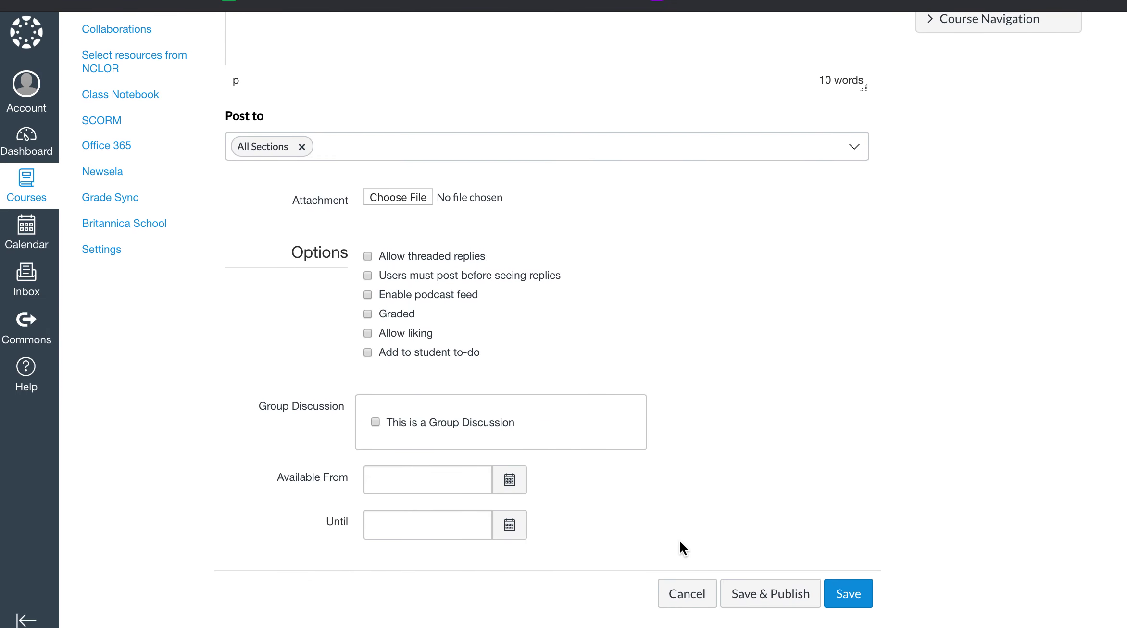
left_click(845, 605)
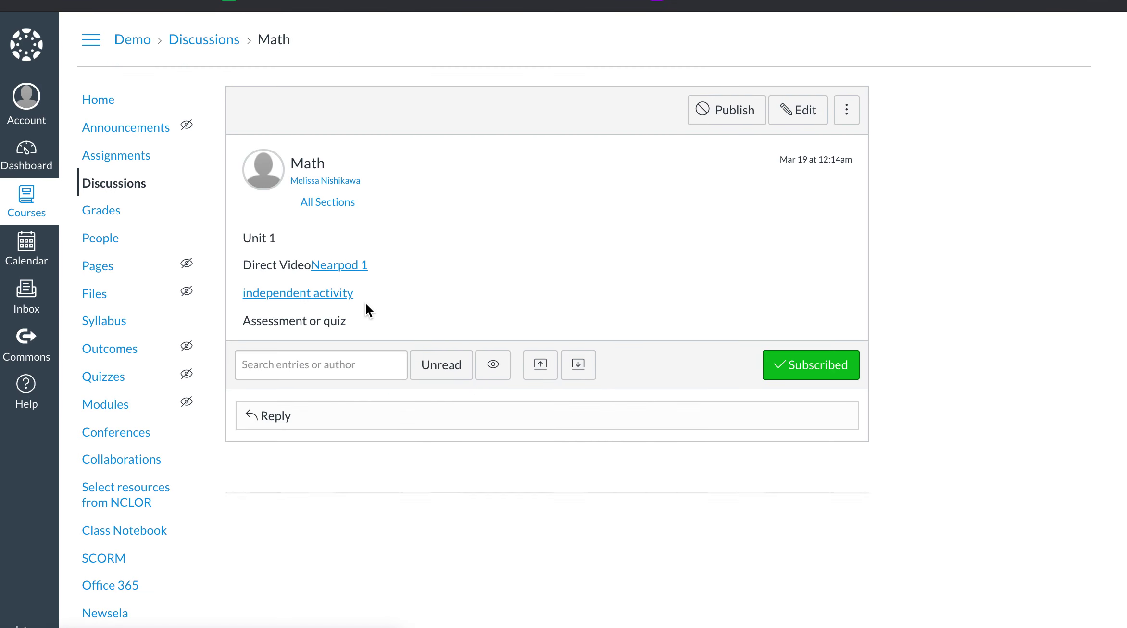
- Return to the course home page and move the March 23-27 module above March 30-April 3
left_click(96, 125)
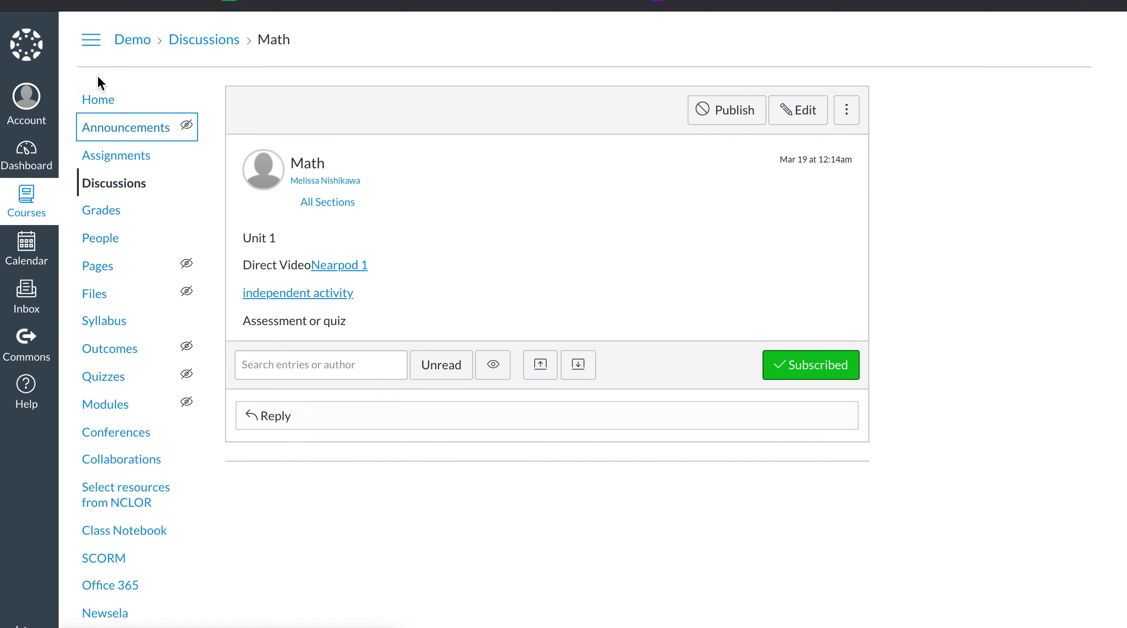
left_click(97, 94)
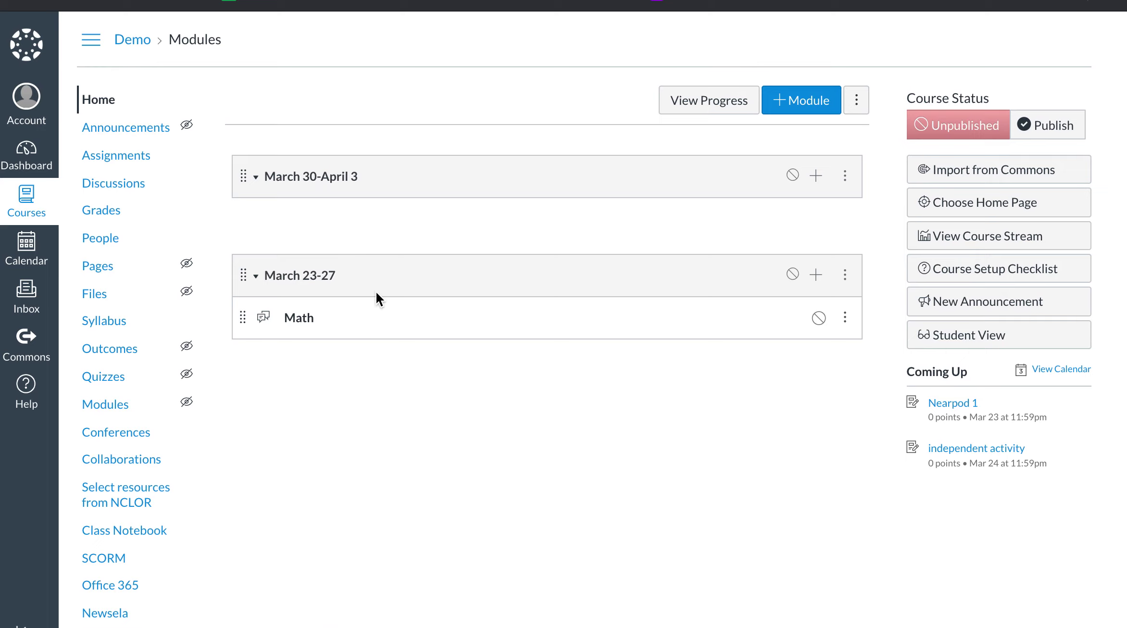
left_click_drag(242, 273, 245, 170)
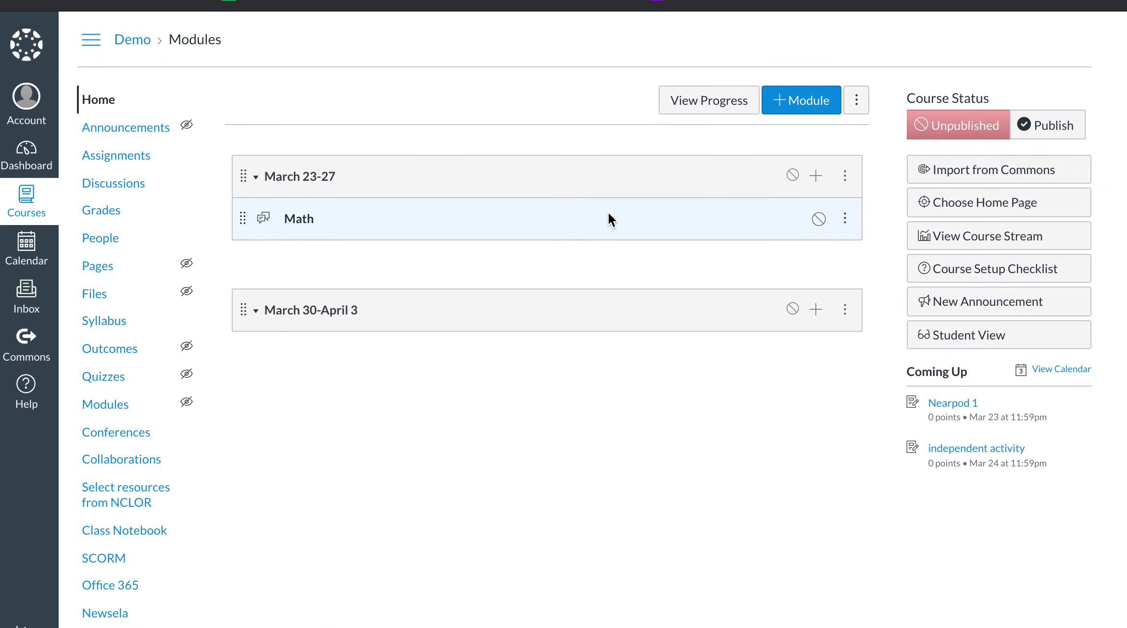
- Add the existing Nearpod 1 assignment to the March 23-27 module, indented 1 level
left_click(814, 177)
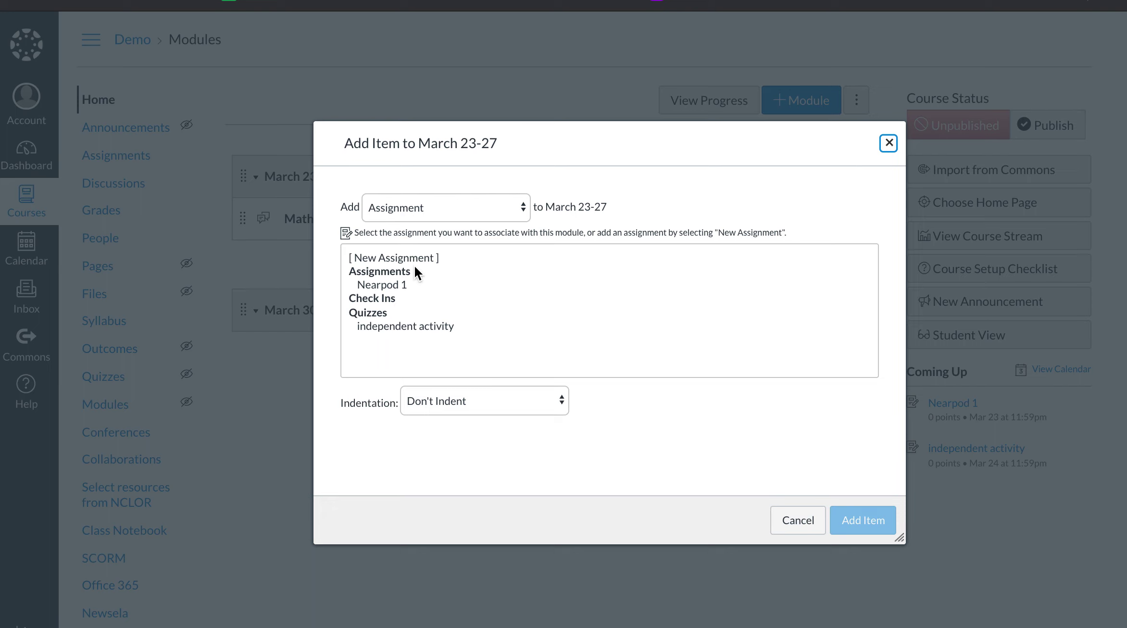
left_click(398, 284)
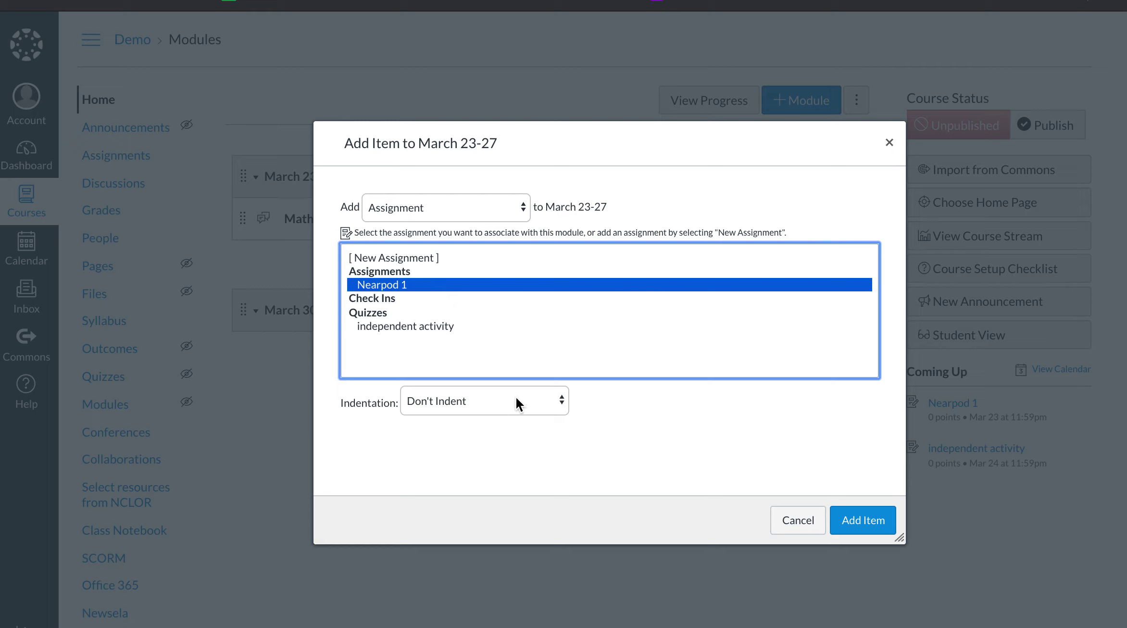
left_click(419, 397)
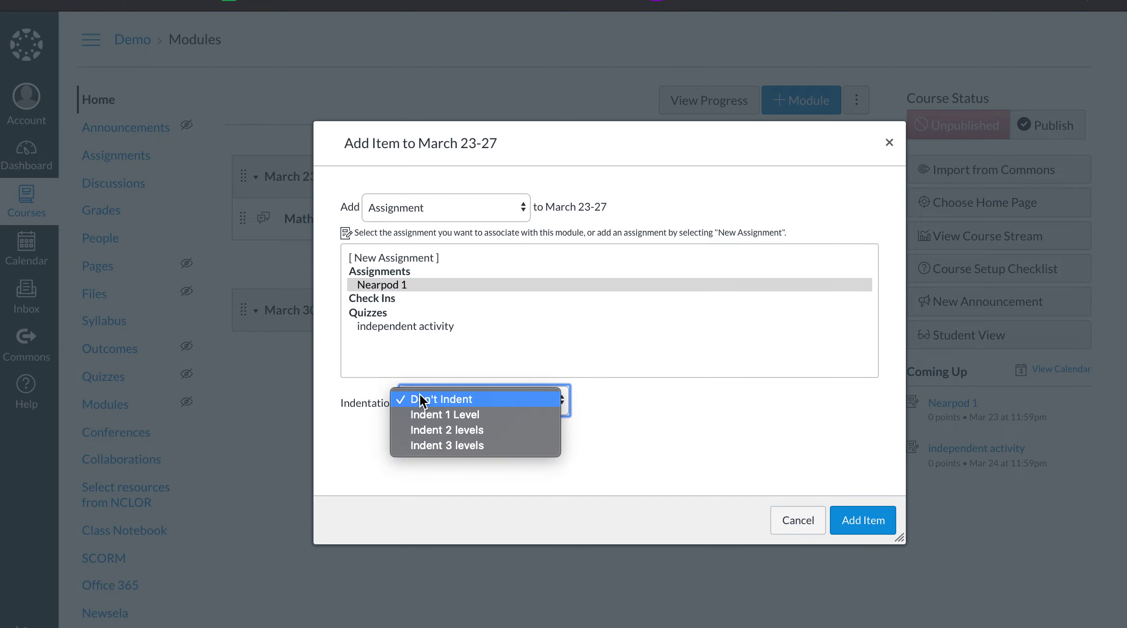
left_click(463, 410)
left_click(862, 522)
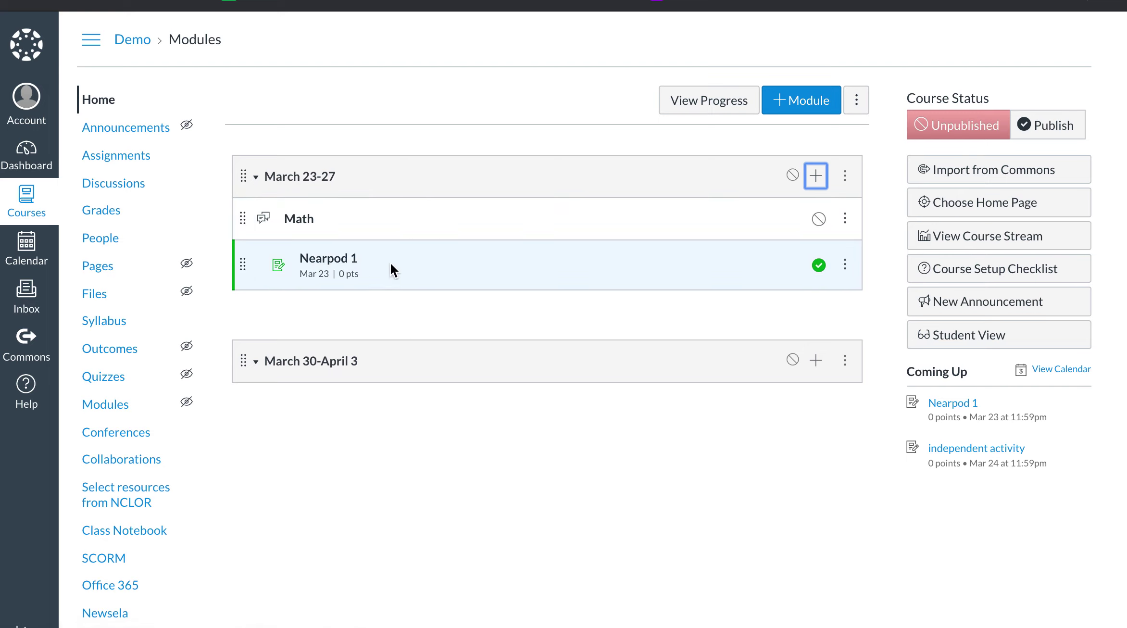
- Add the existing independent activity assignment to the March 23-27 module, keeping the indentation at 1 level
left_click(816, 177)
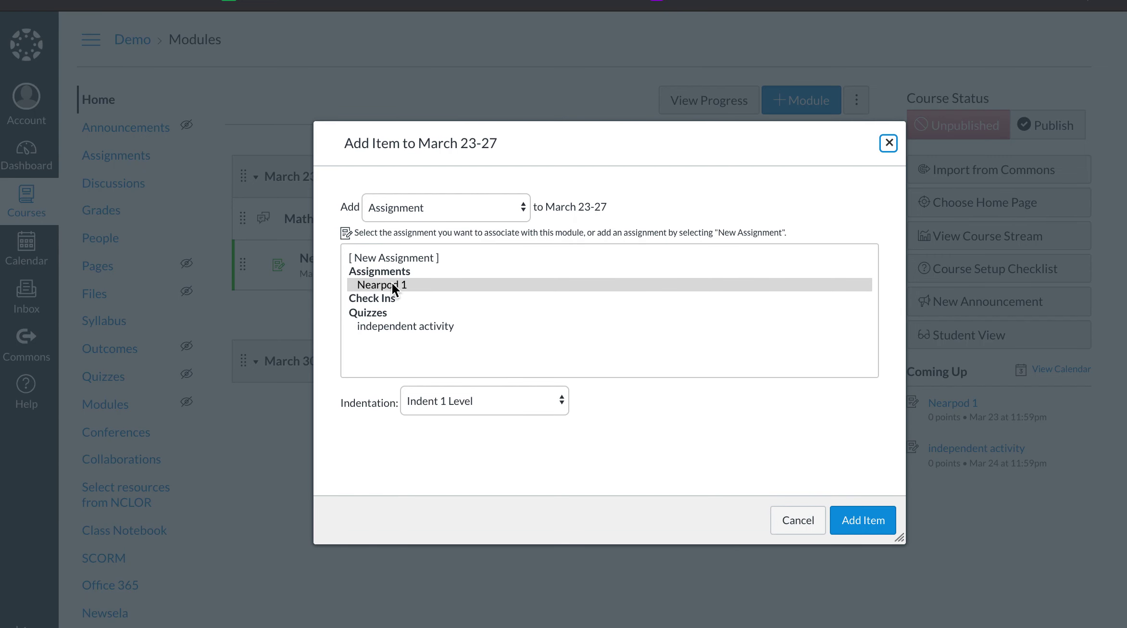
left_click(392, 327)
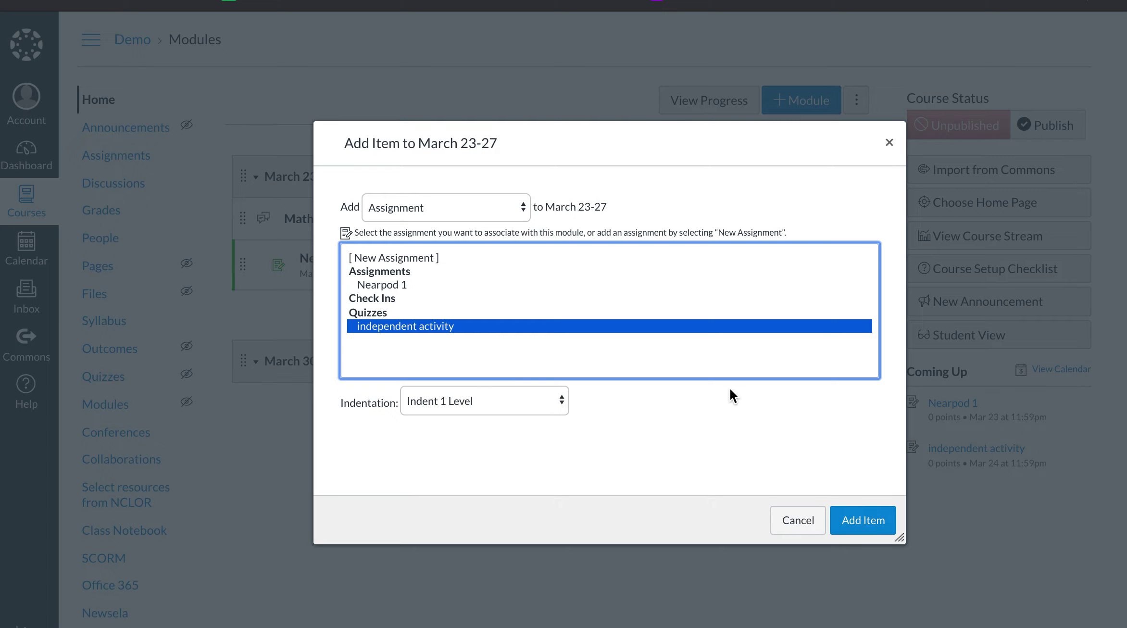
left_click(511, 399)
left_click(511, 399)
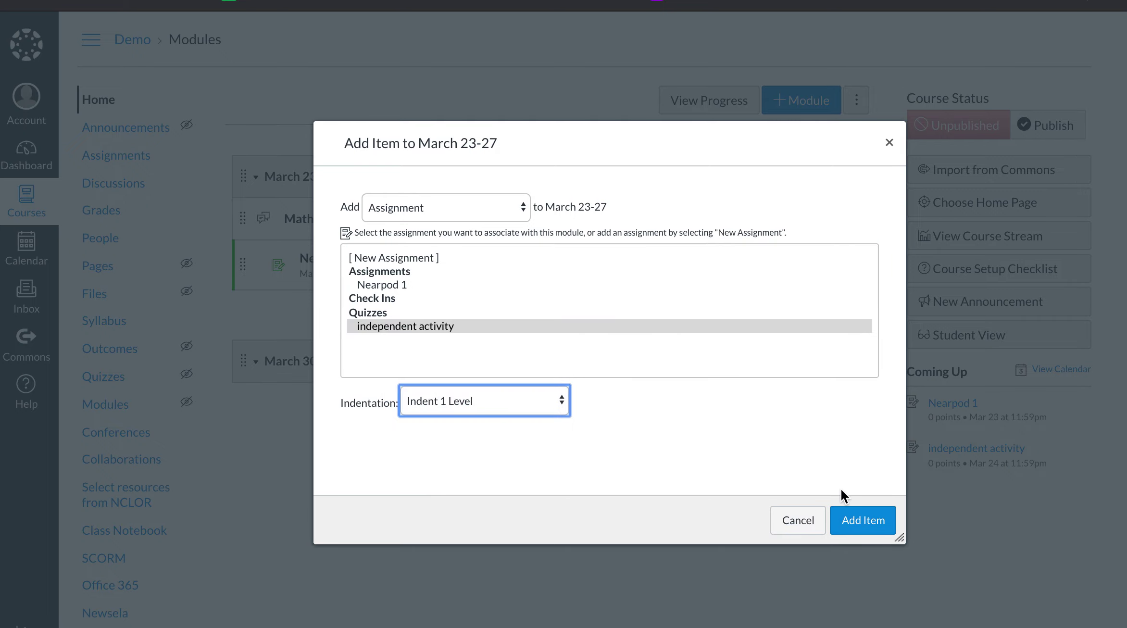
left_click(855, 520)
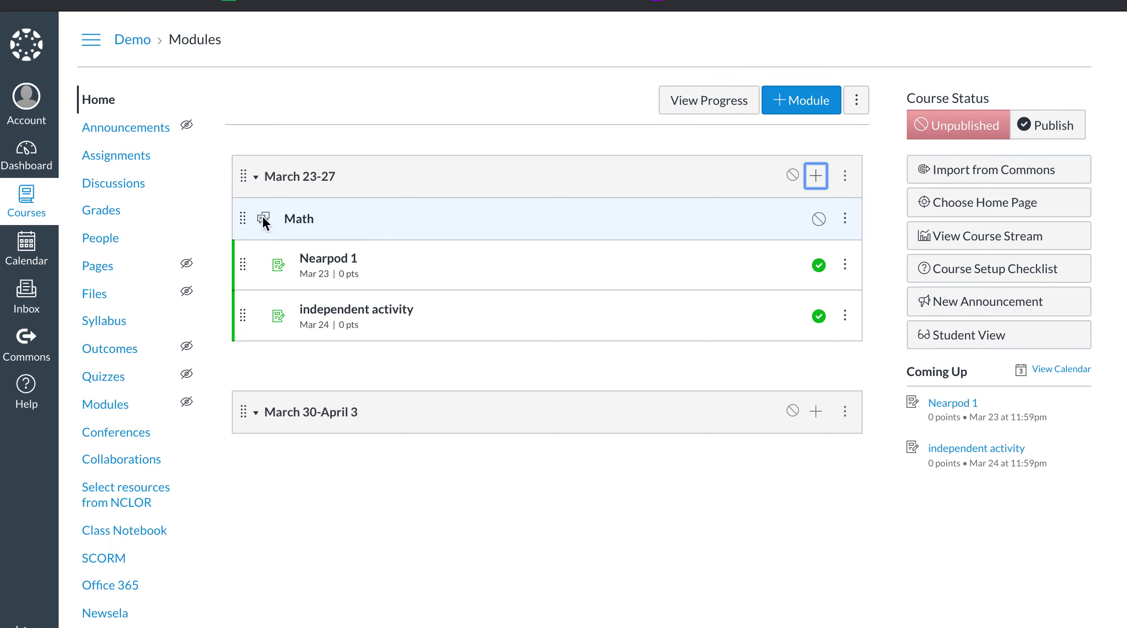
left_click(666, 357)
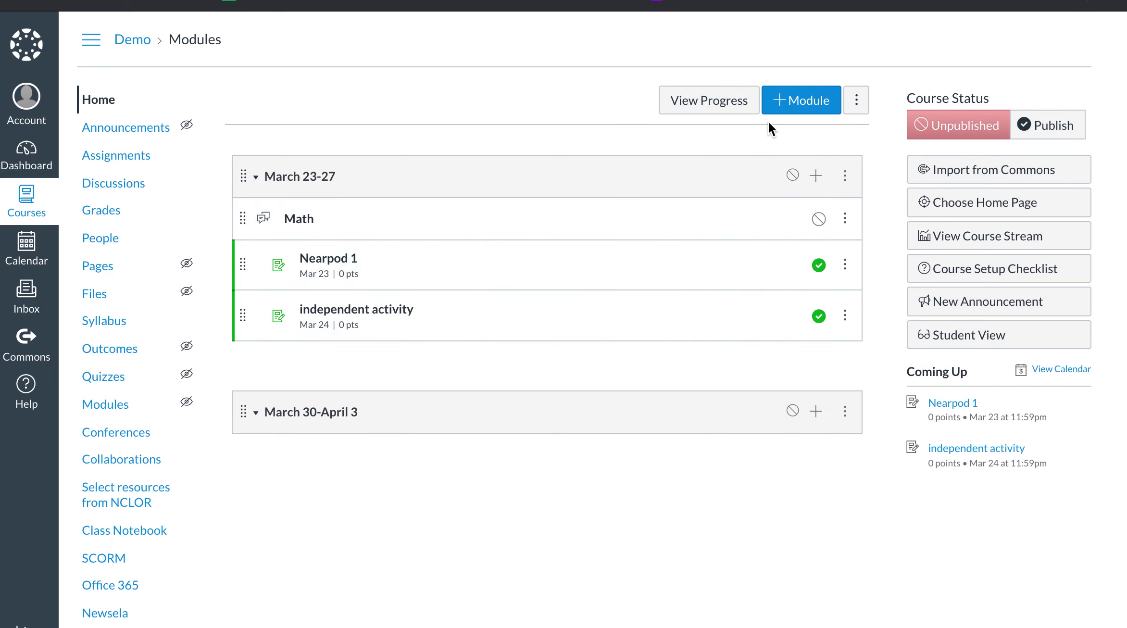
left_click(783, 103)
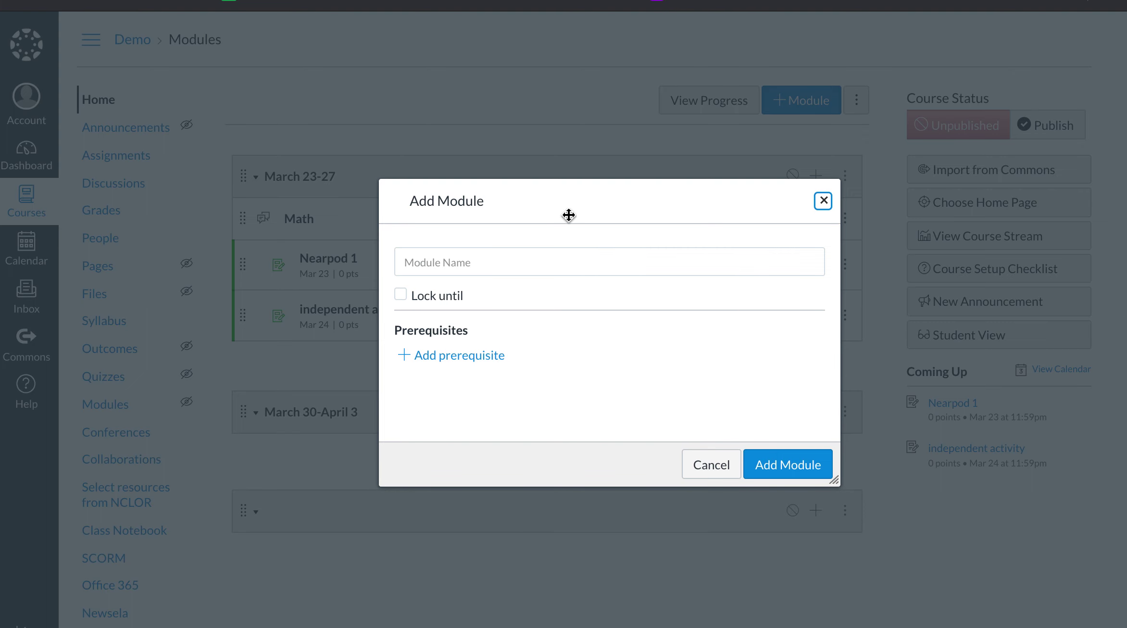
left_click(432, 262)
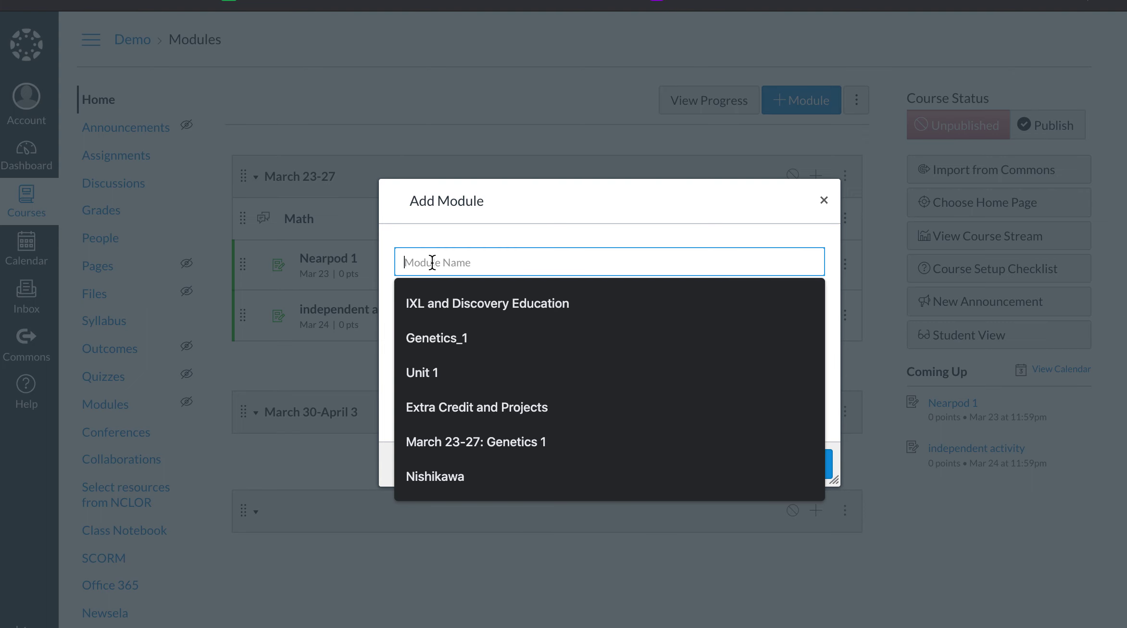
left_click(822, 199)
- Add a new discussion topic named Reading to the March 23-27 module without indentation
left_click(816, 176)
left_click(408, 212)
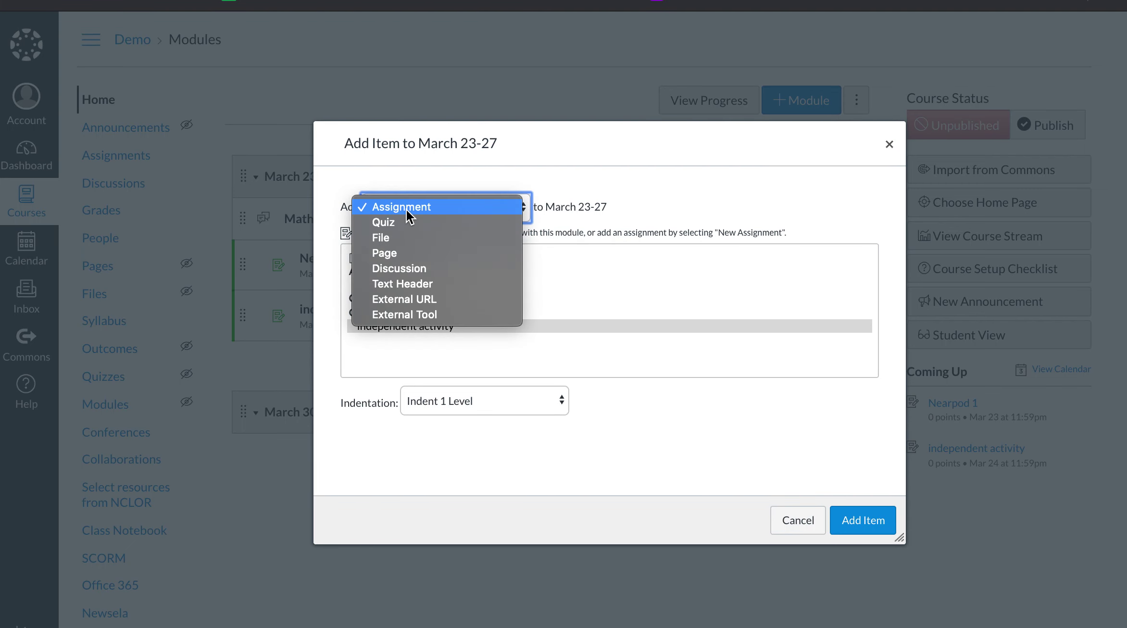
left_click(410, 267)
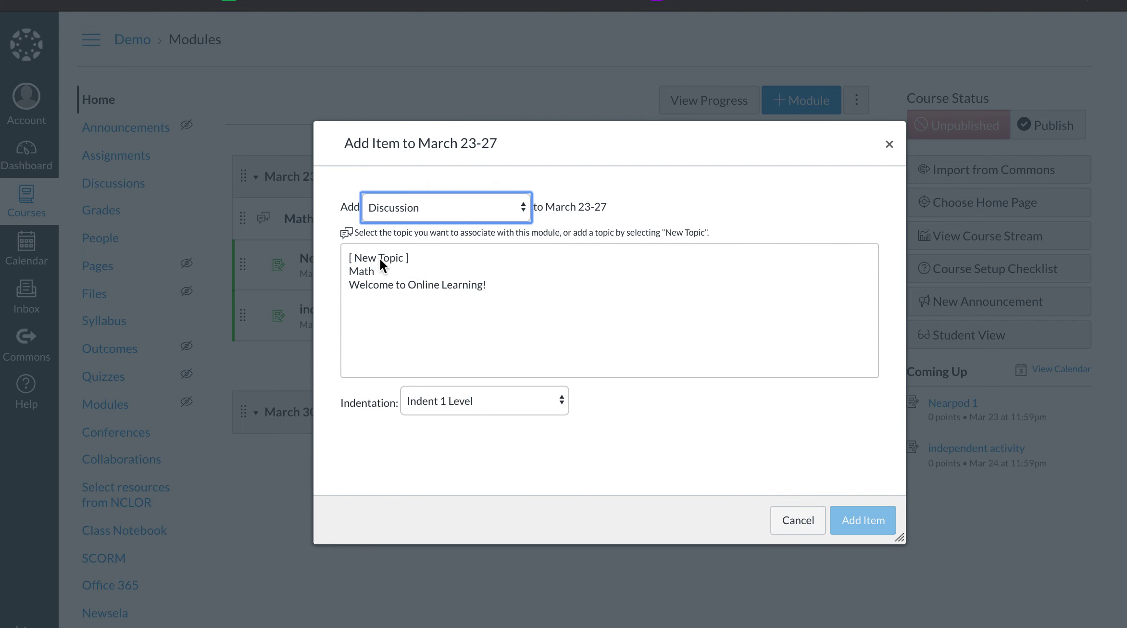
left_click(382, 257)
left_click(425, 399)
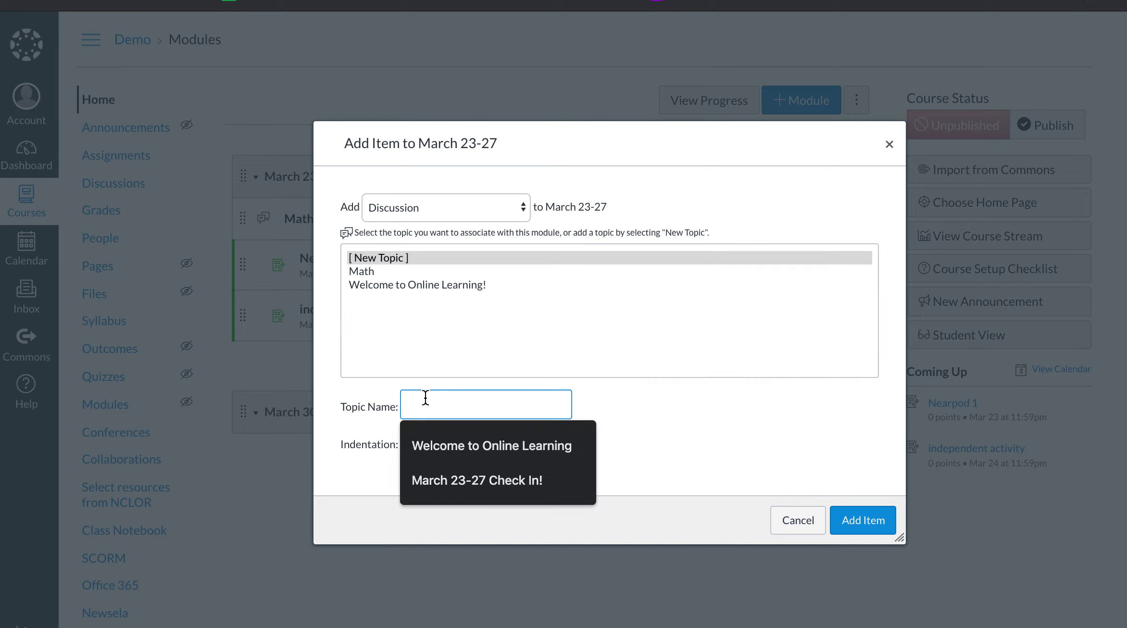
type("Reading")
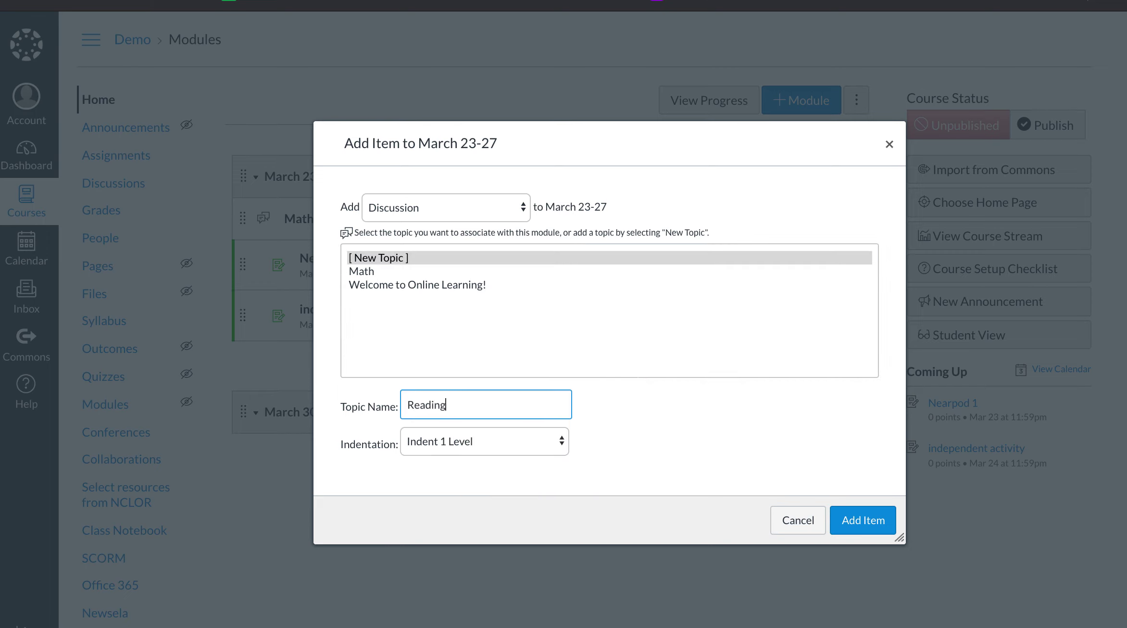
left_click(510, 440)
left_click(510, 426)
left_click(609, 443)
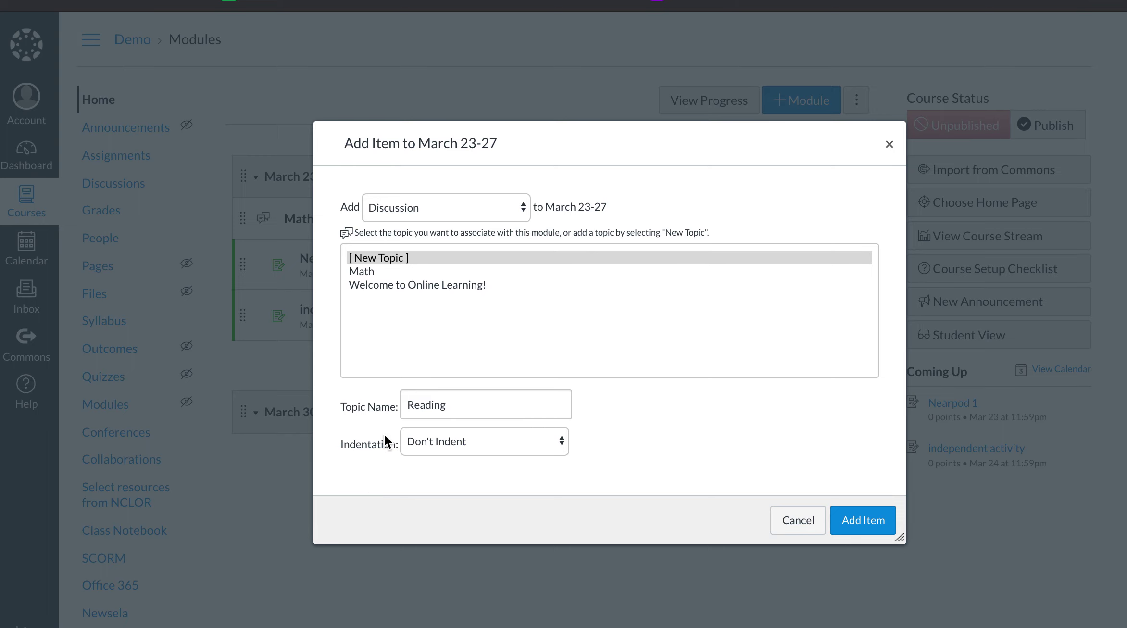
left_click(875, 521)
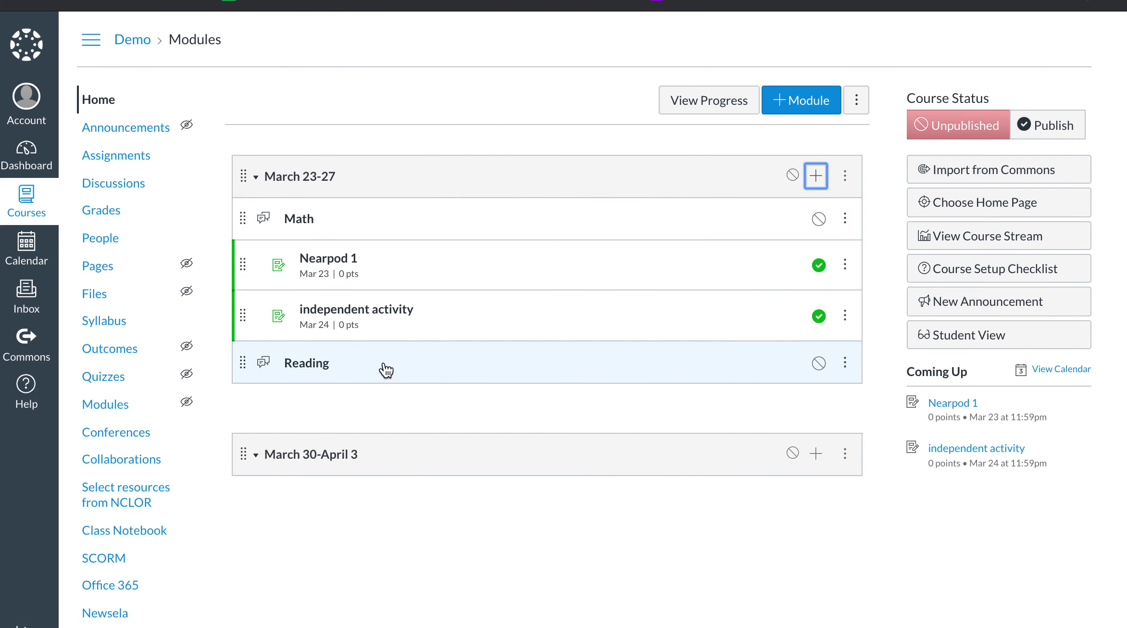
- Add a new assignment named Passage 1 to the March 23-27 module and increase its indent by one level
left_click(817, 176)
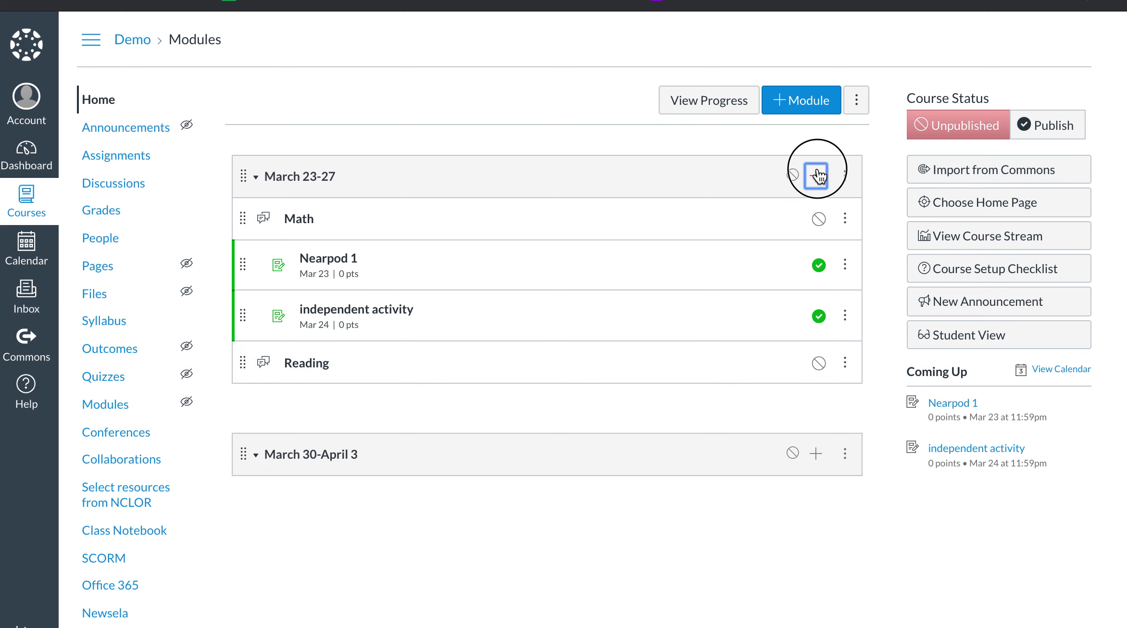
left_click(401, 205)
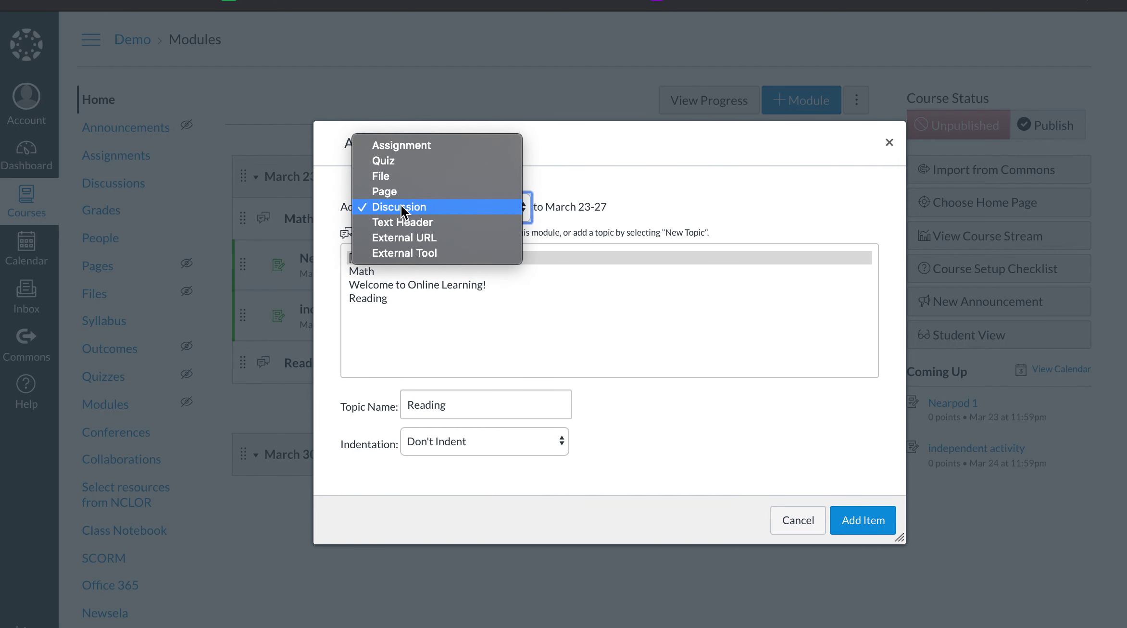
left_click(416, 148)
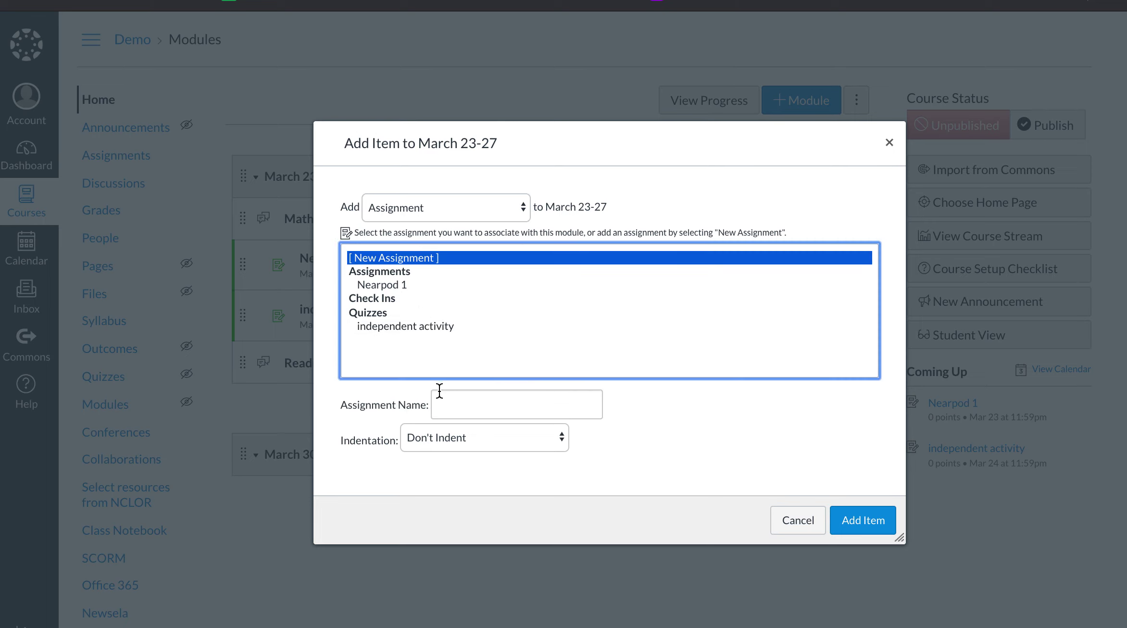
left_click(447, 399)
type("Passage 1")
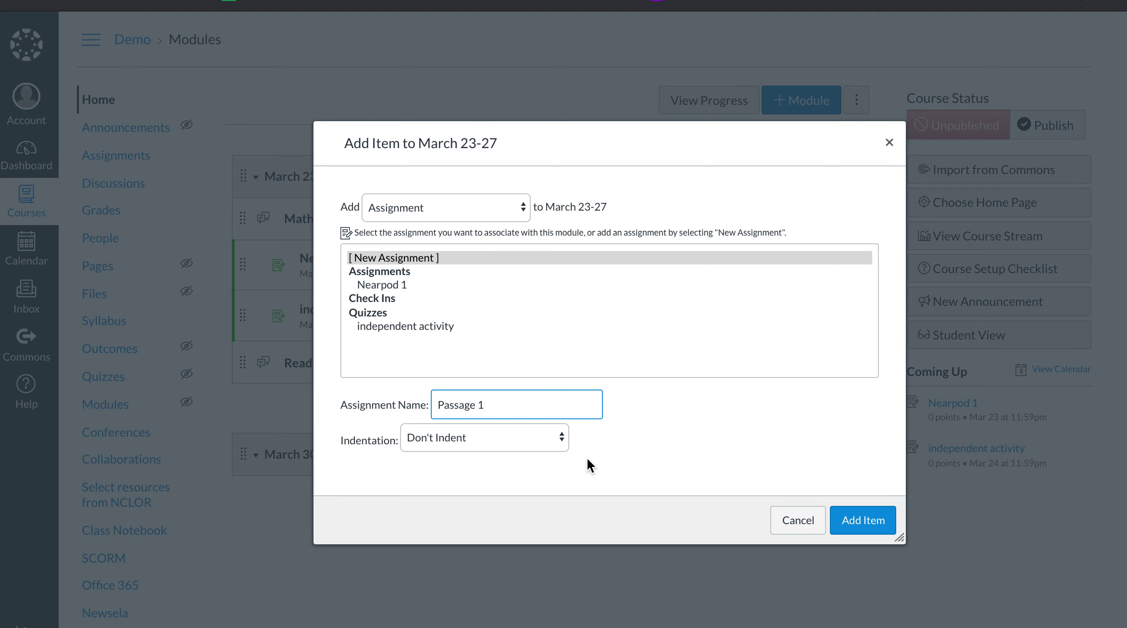
left_click(864, 522)
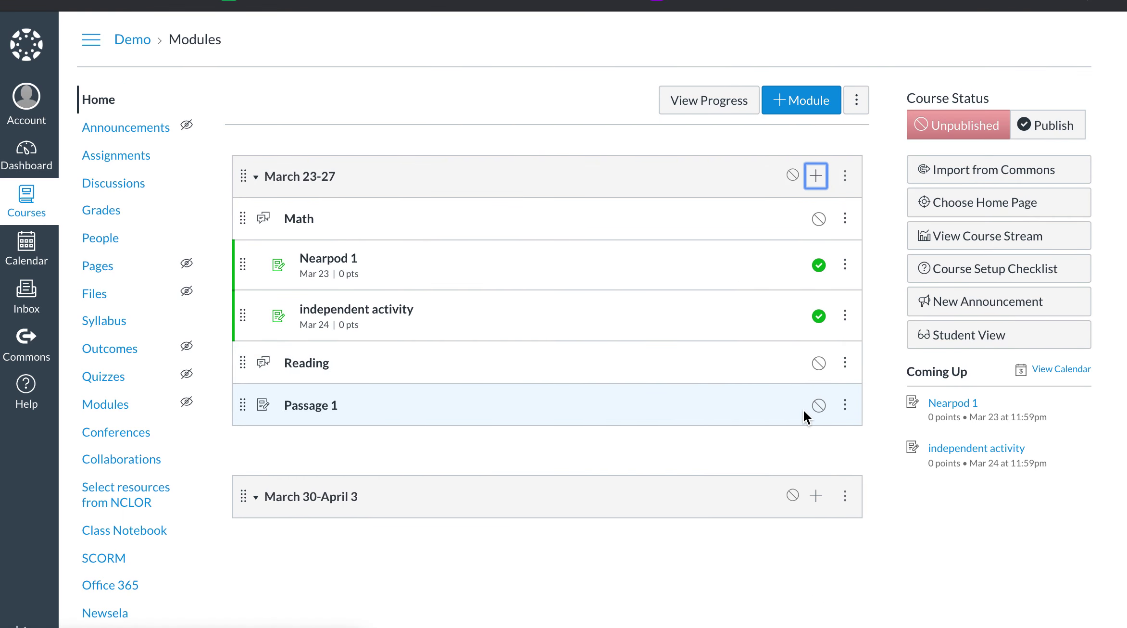
left_click(845, 405)
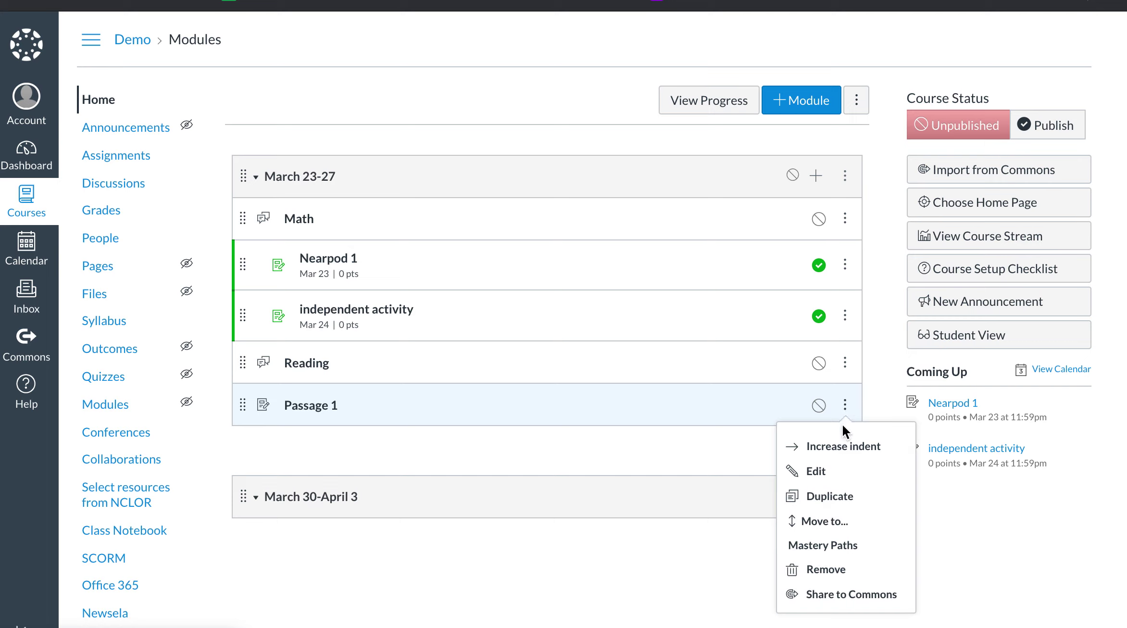
left_click(839, 444)
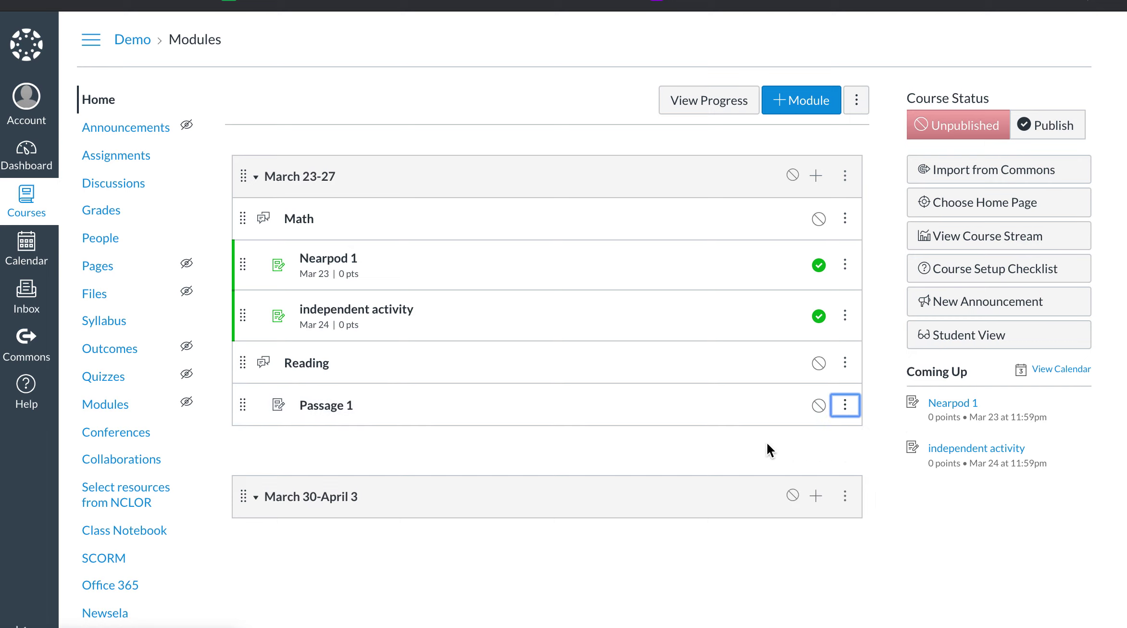
left_click(320, 407)
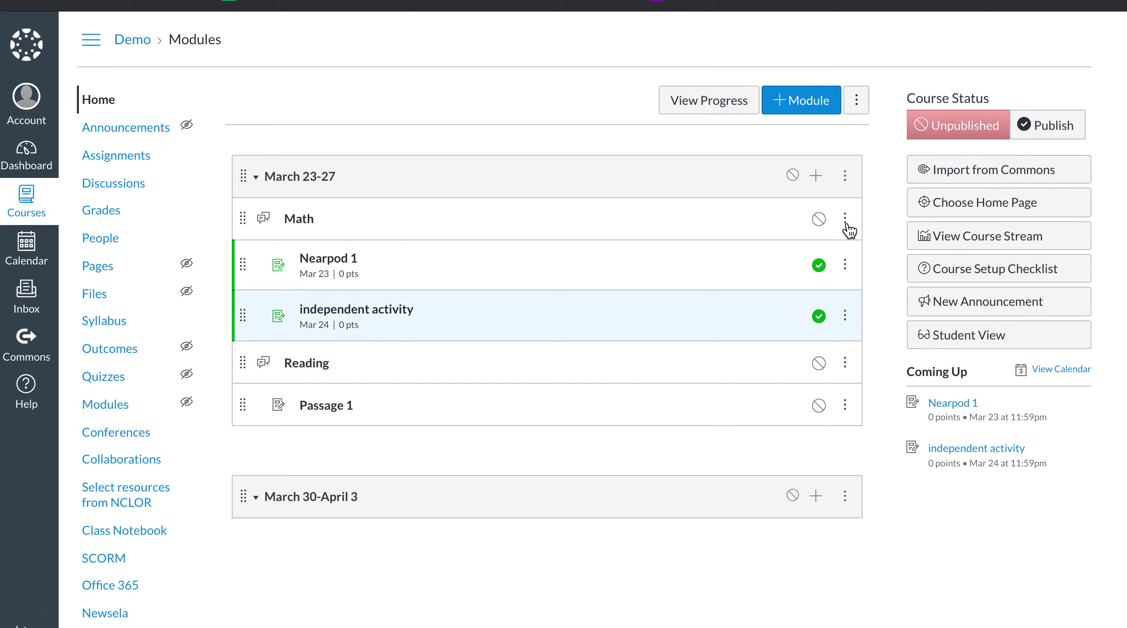
- Publish the March 23-27 module together with all its items
left_click(791, 175)
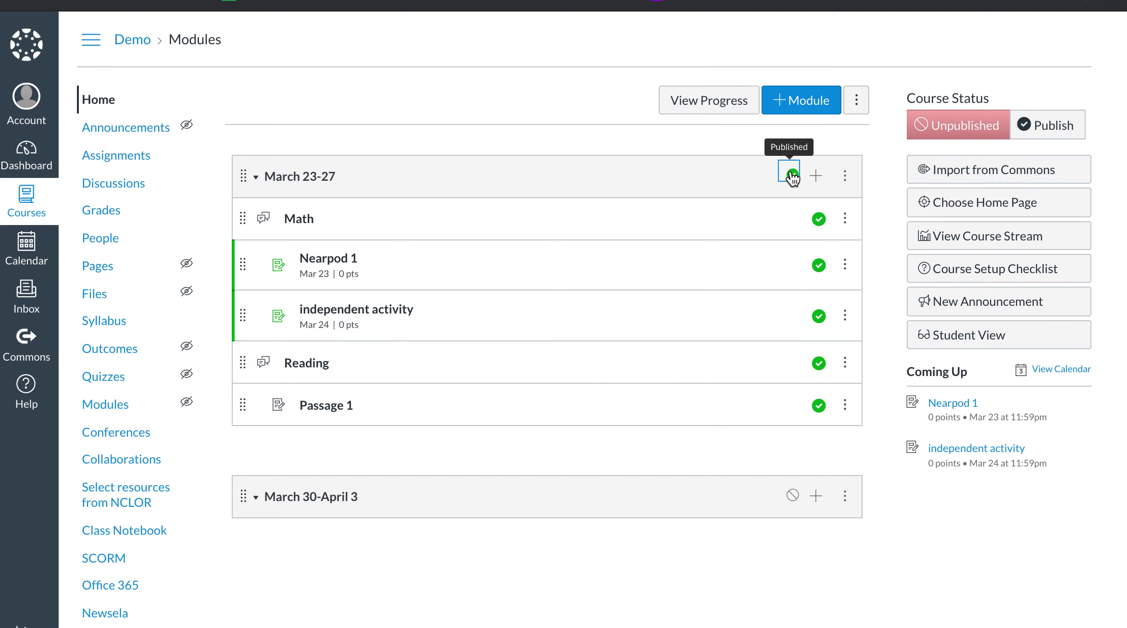
left_click(816, 176)
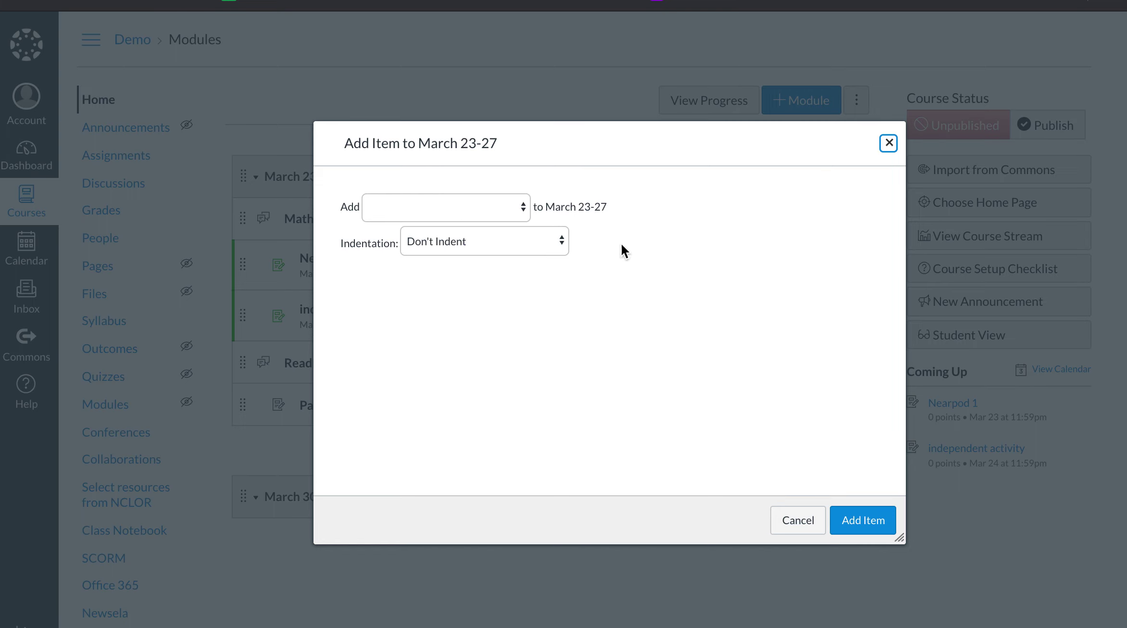
left_click(796, 515)
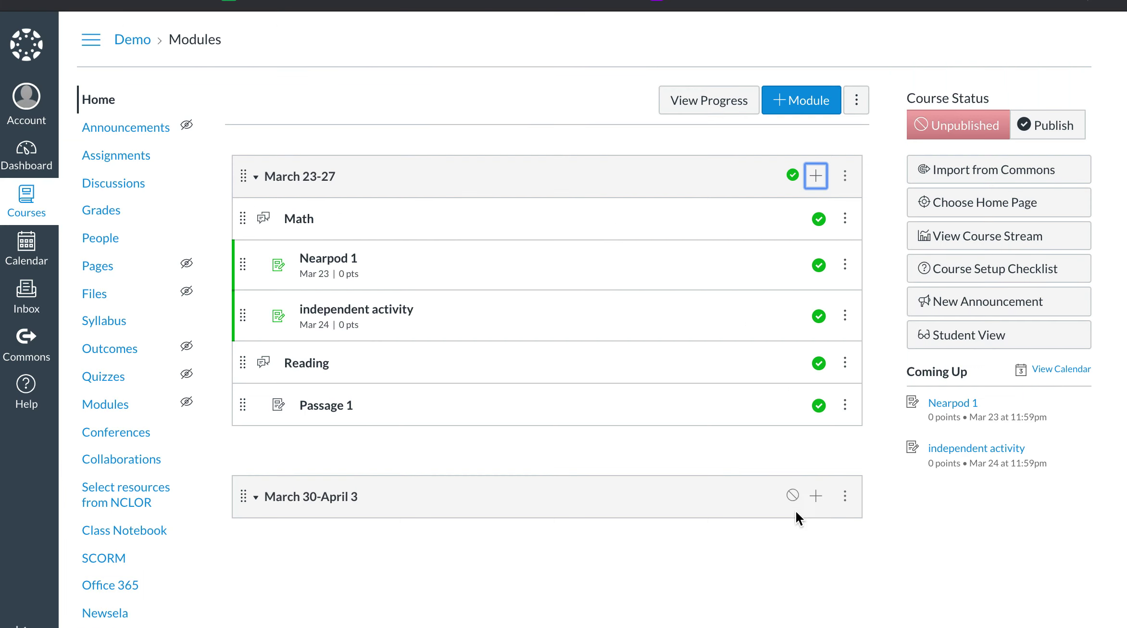
- Add a new discussion topic named Science to the March 23-27 module without indentation
left_click(814, 173)
left_click(474, 208)
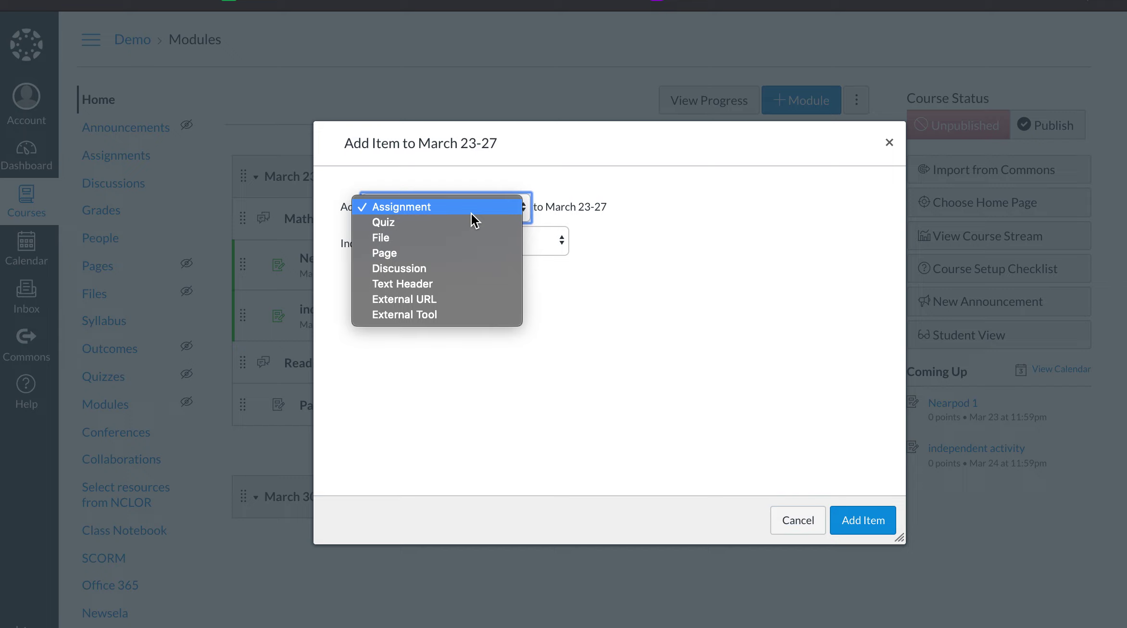
left_click(472, 210)
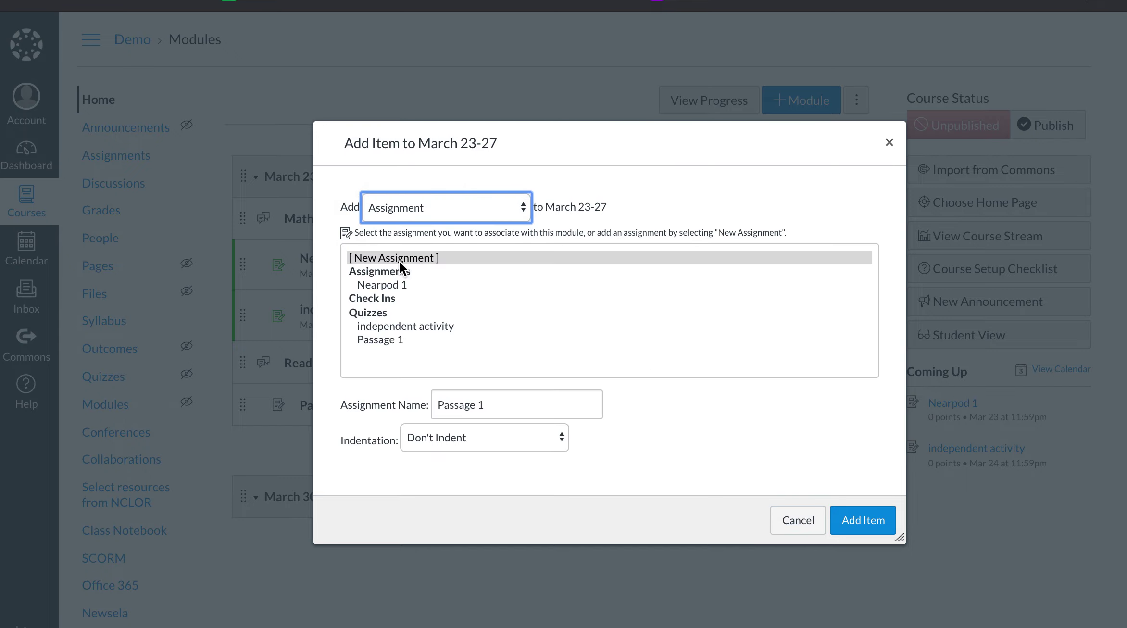
left_click(440, 217)
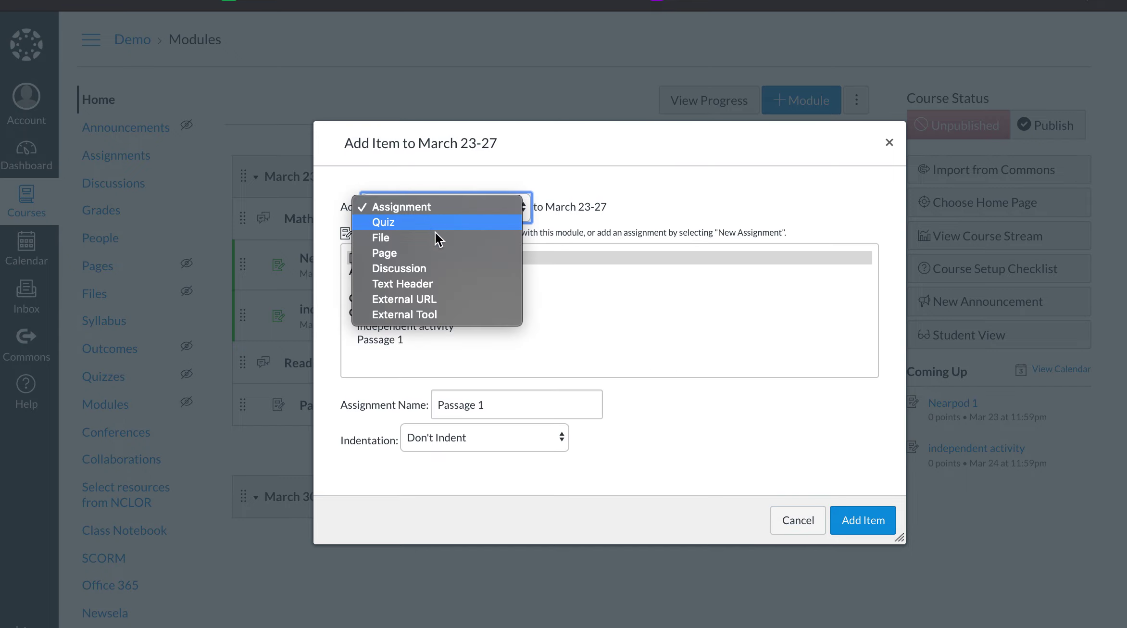
left_click(435, 278)
double_click(491, 411)
type("Science")
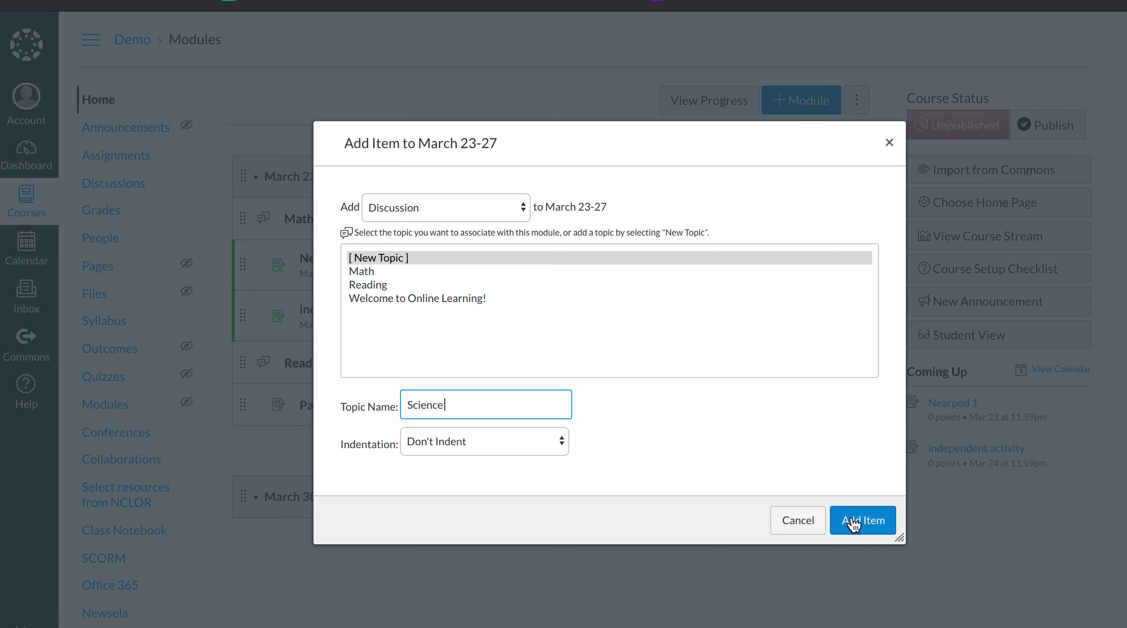
left_click(854, 522)
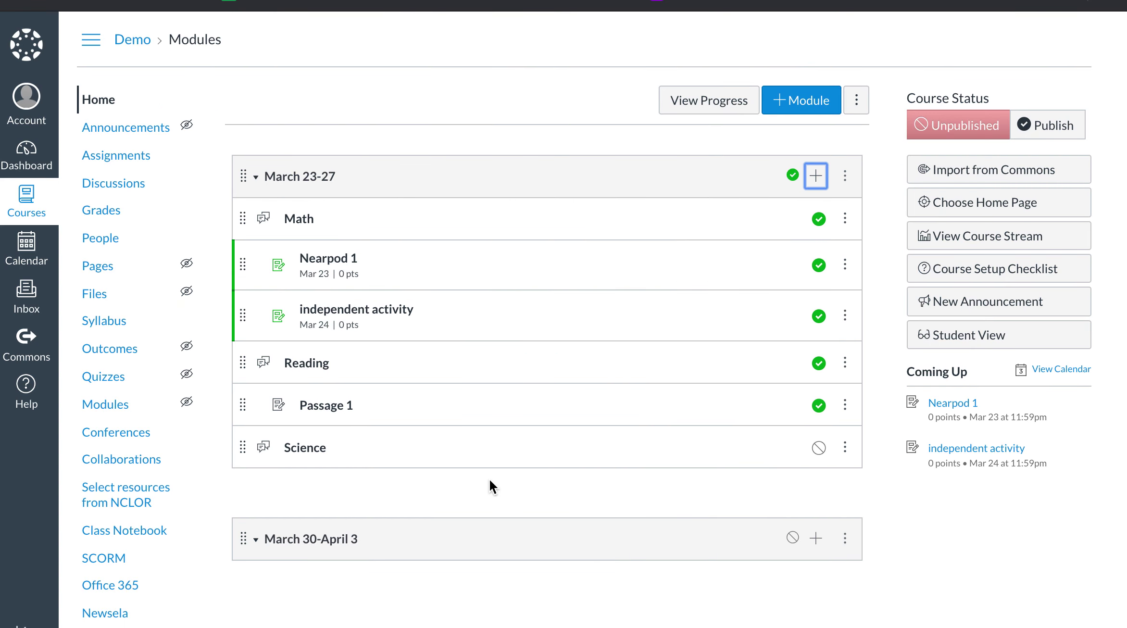
- Add a new Science Video assignment to the March 23-27 module, indented 1 level, and publish it and the Science discussion
left_click(818, 177)
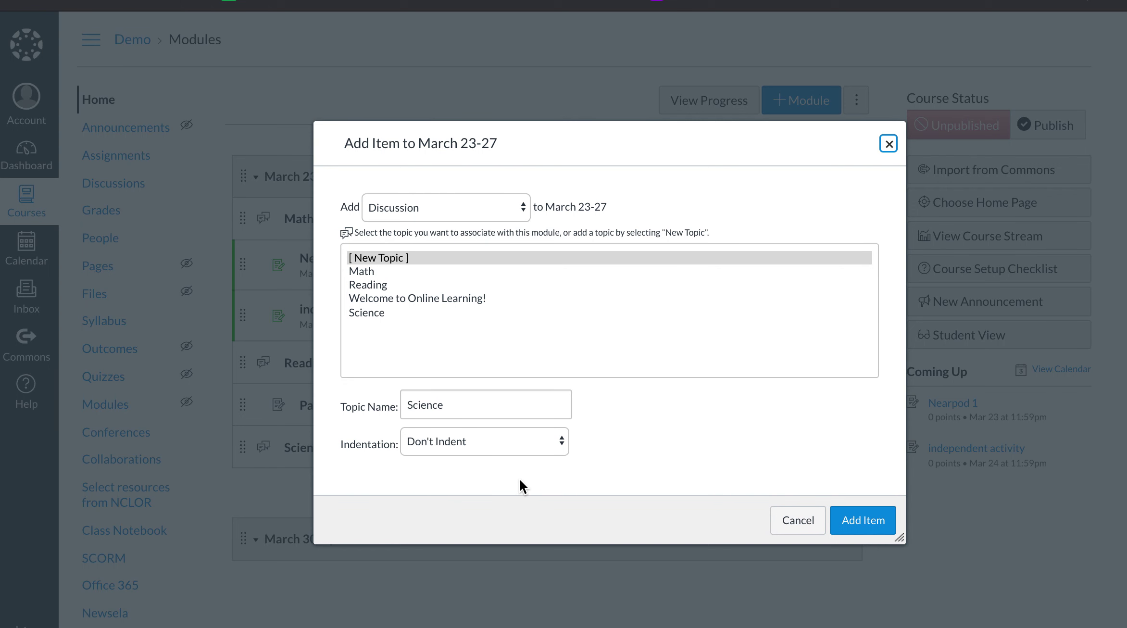
left_click(432, 207)
left_click(429, 143)
left_click(466, 433)
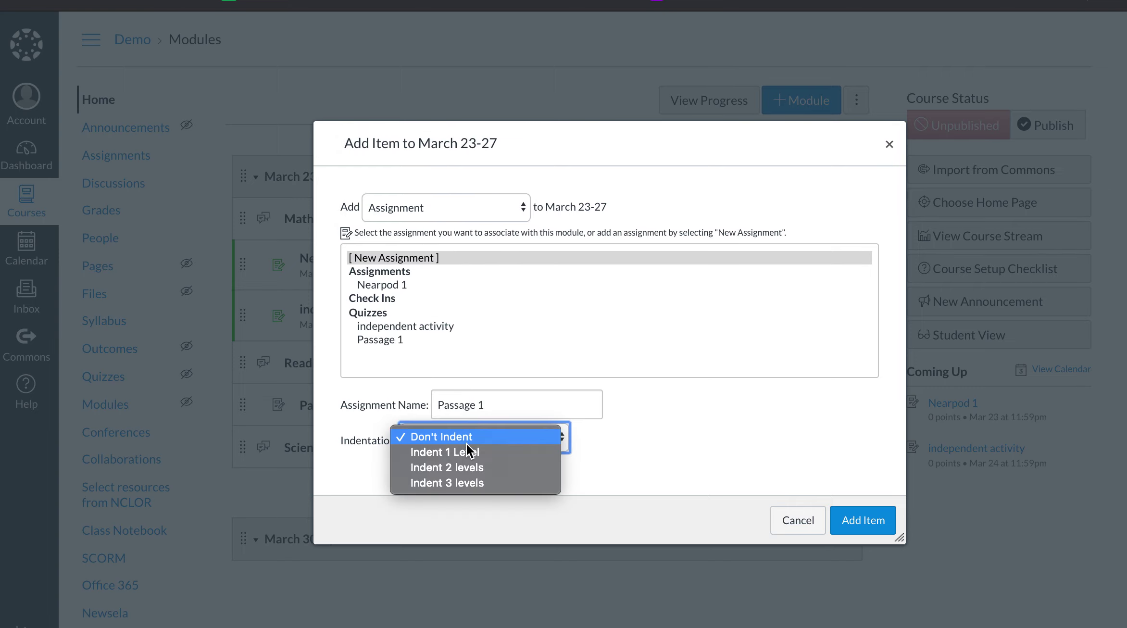
left_click(467, 452)
triple_click(459, 404)
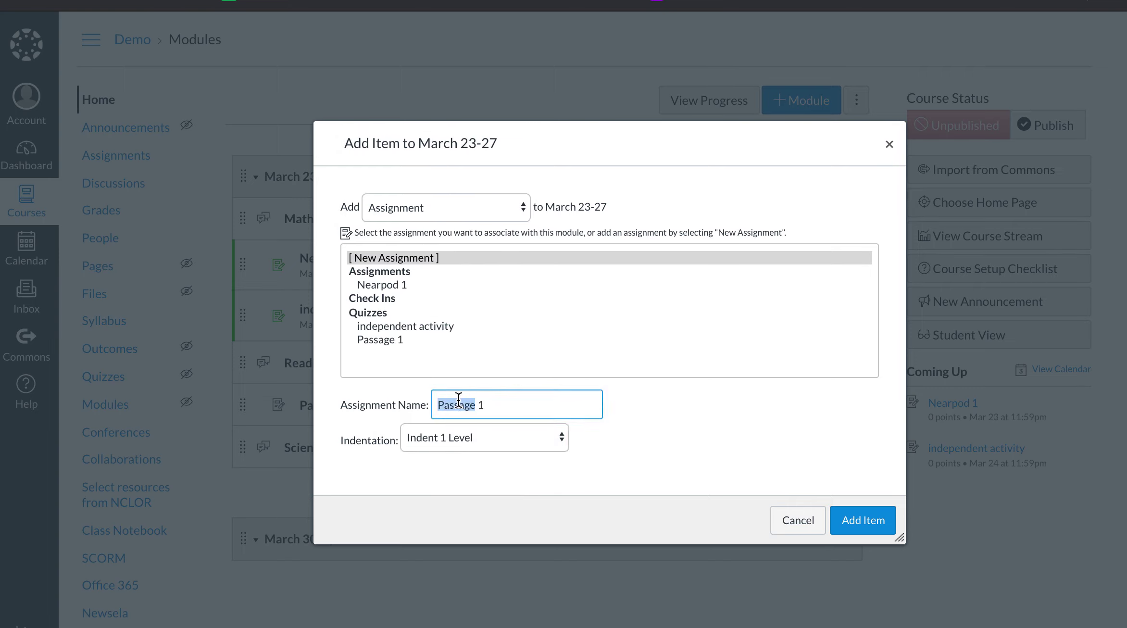
type("Science Video")
left_click(873, 526)
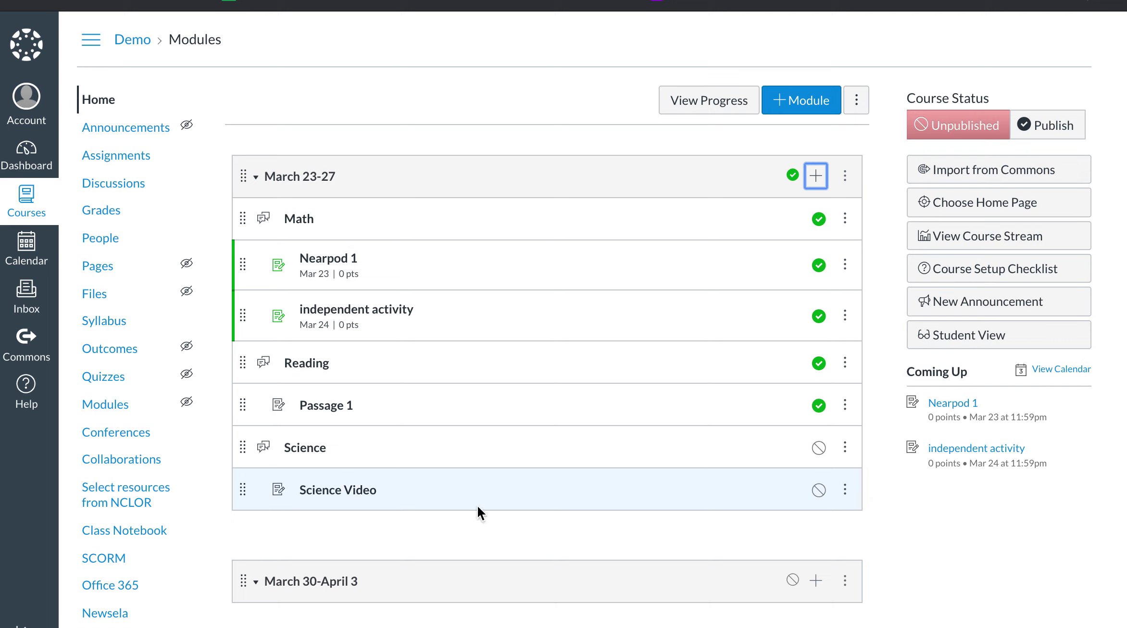
left_click(818, 483)
left_click(819, 447)
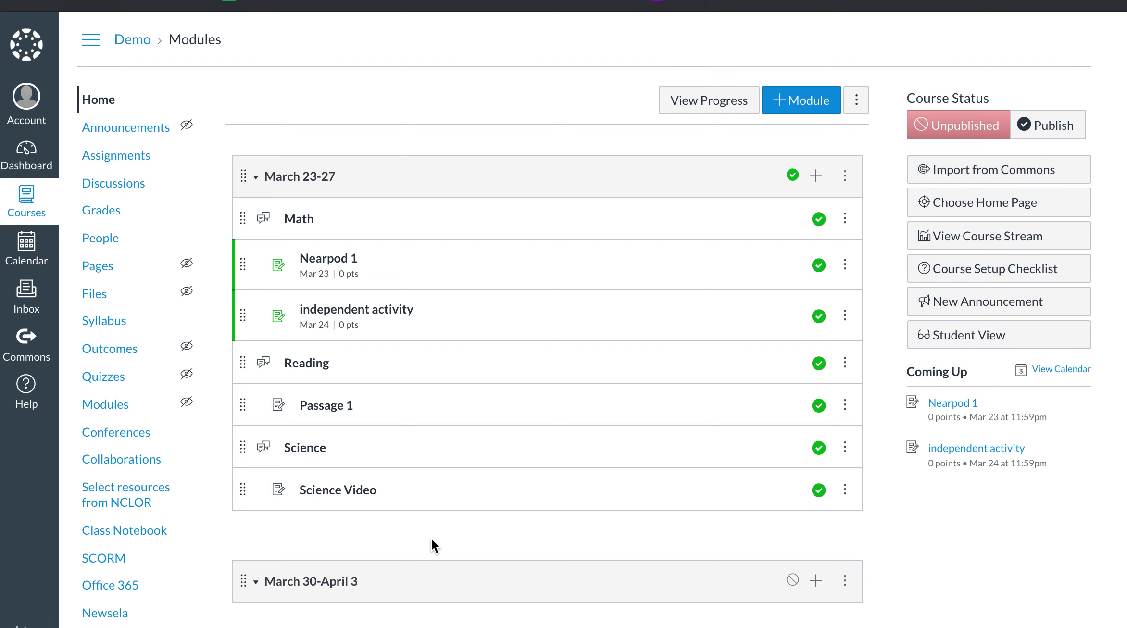
- View the Math discussion from the March 23-27 module, and return to the course home page
left_click(299, 220)
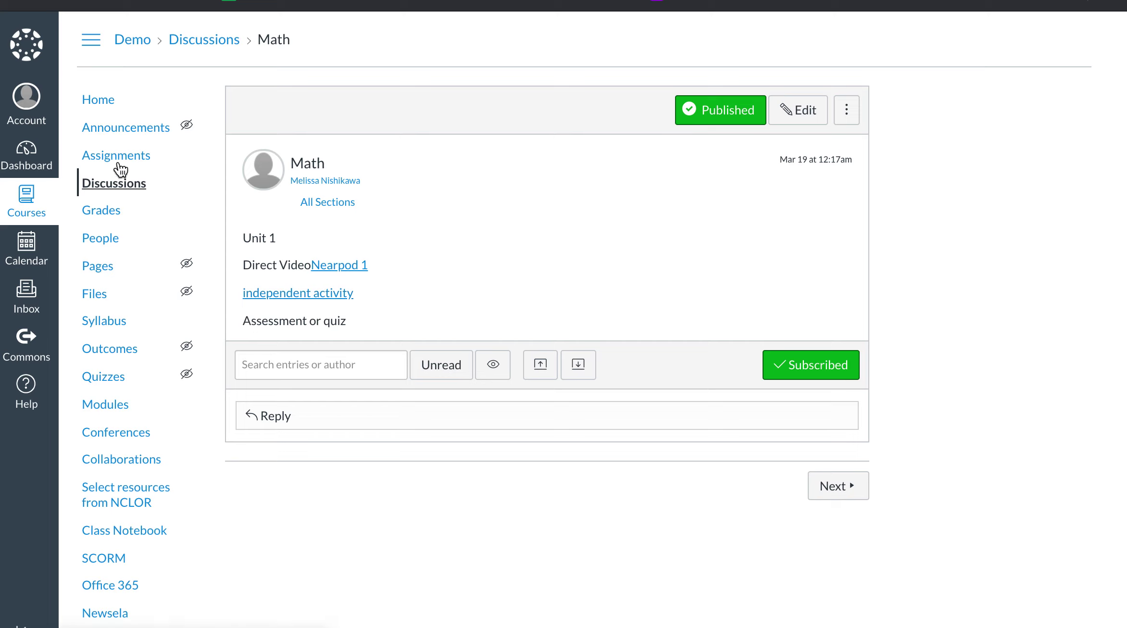
left_click(109, 106)
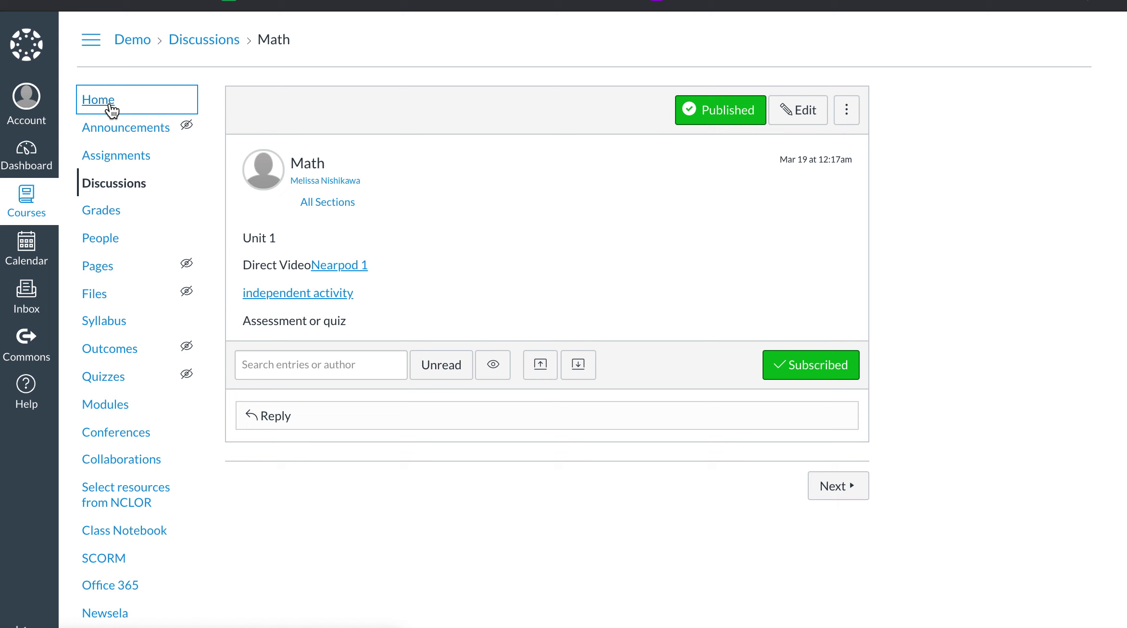